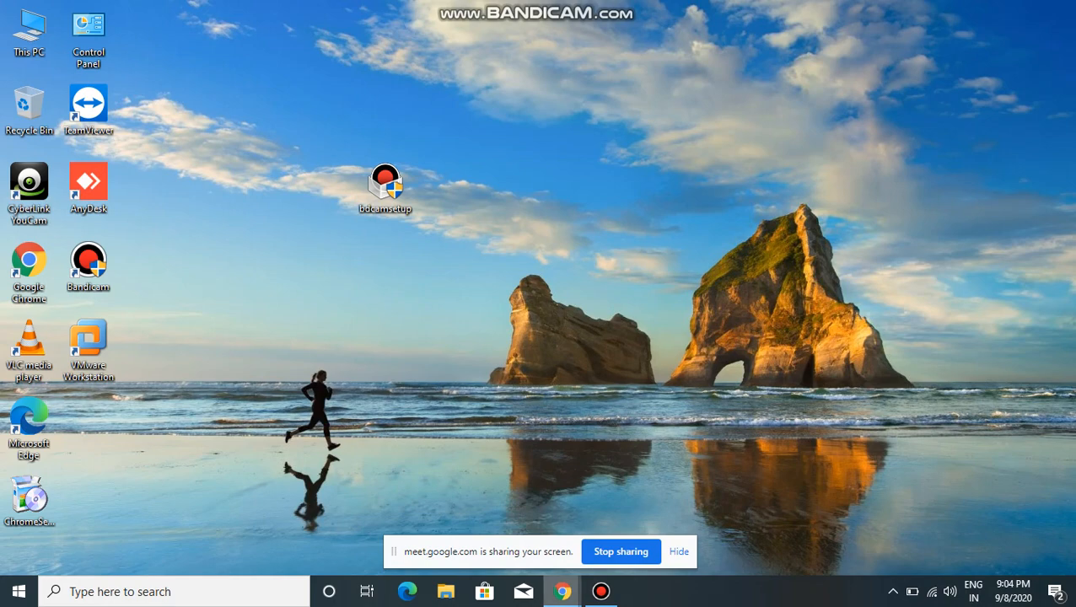
# Step: Check the running Bandicam recording and the Google Meet presentation, and minimize both windows to reveal the desktop
pyautogui.click(602, 592)
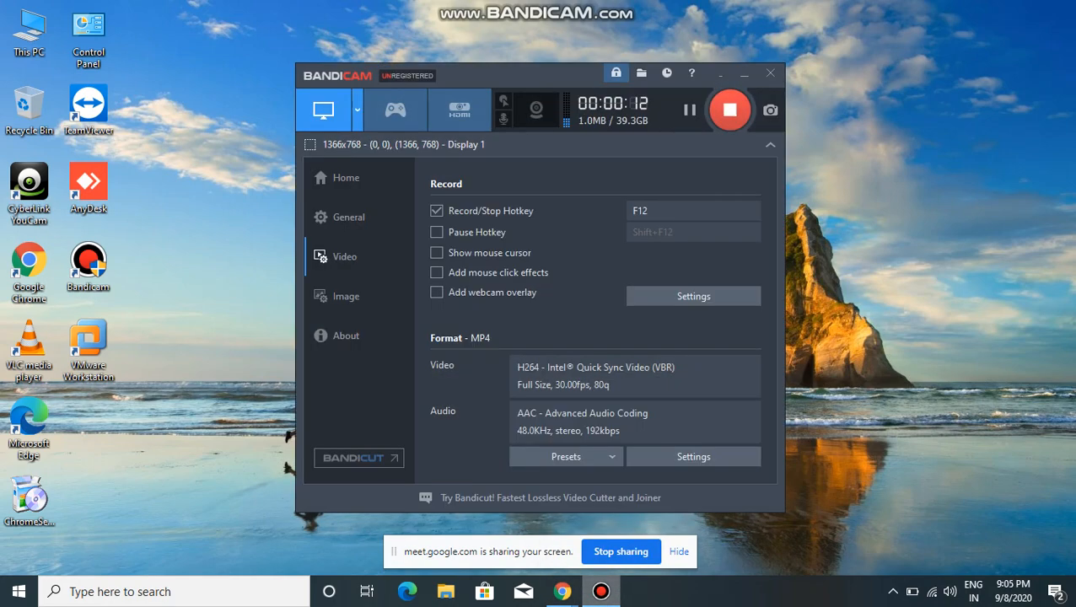
pyautogui.moveTo(562, 592)
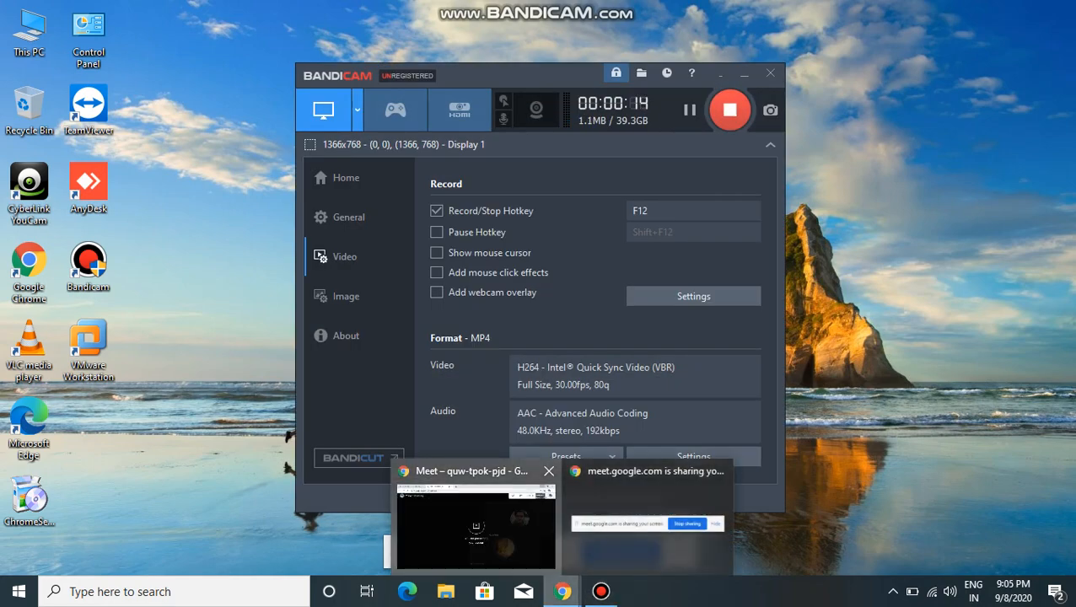
pyautogui.click(476, 523)
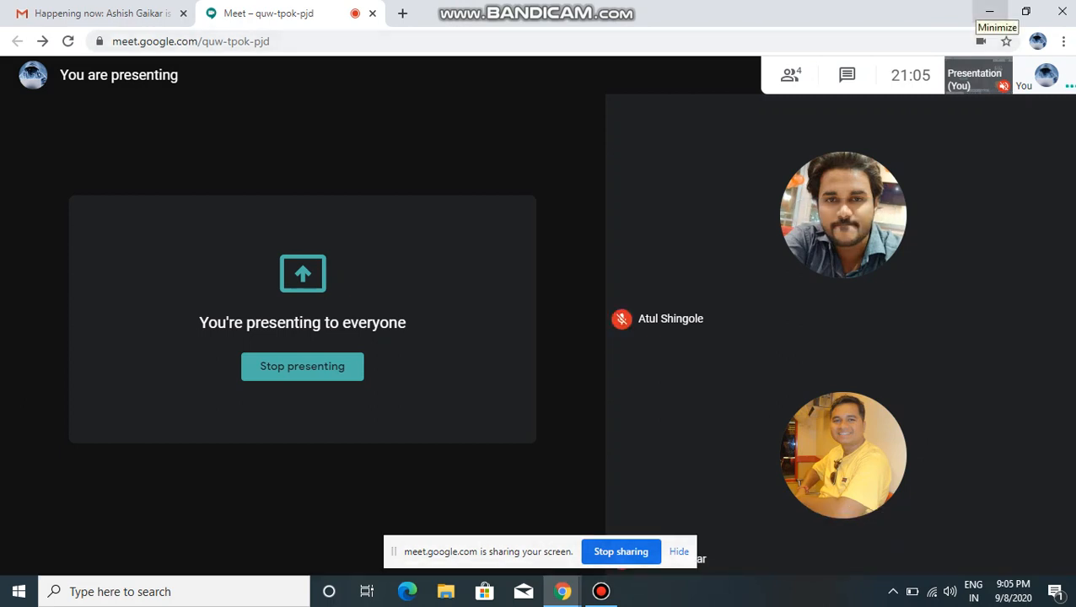
pyautogui.click(990, 12)
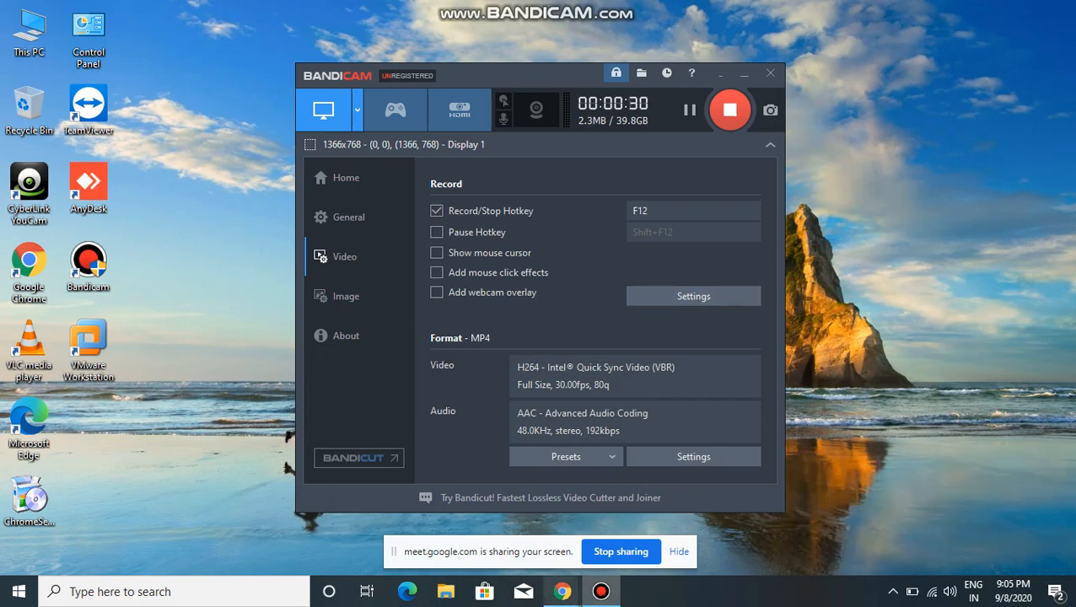
pyautogui.click(562, 592)
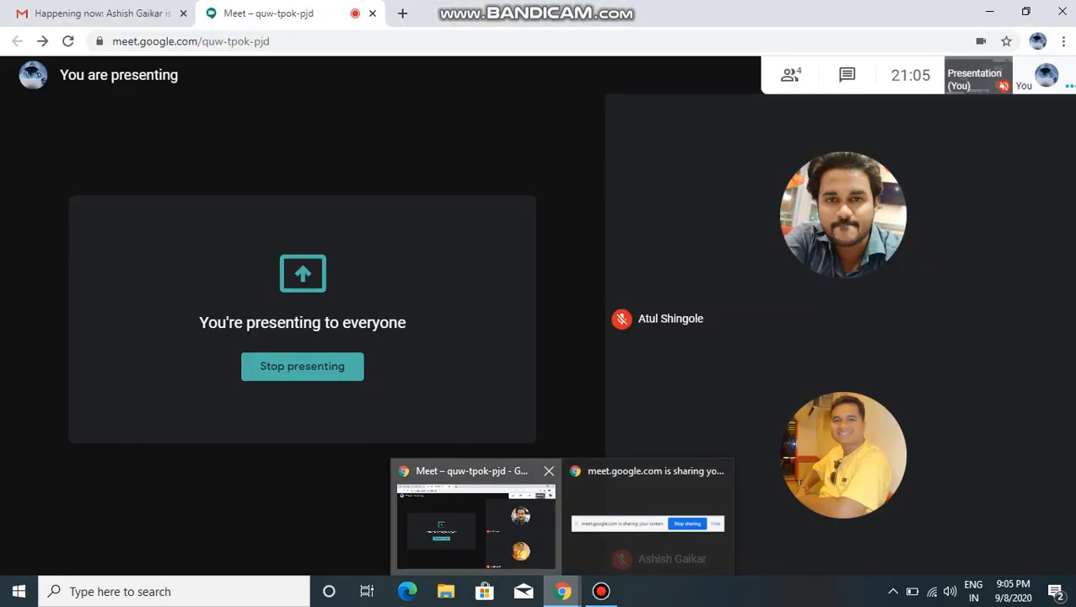
pyautogui.click(476, 526)
pyautogui.moveTo(842, 455)
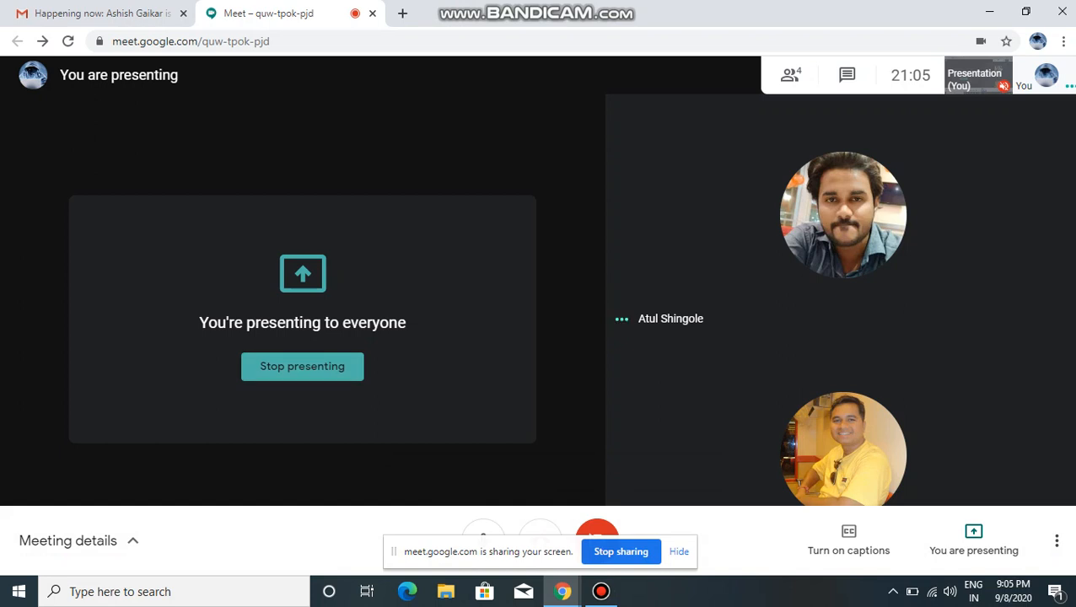
pyautogui.moveTo(843, 215)
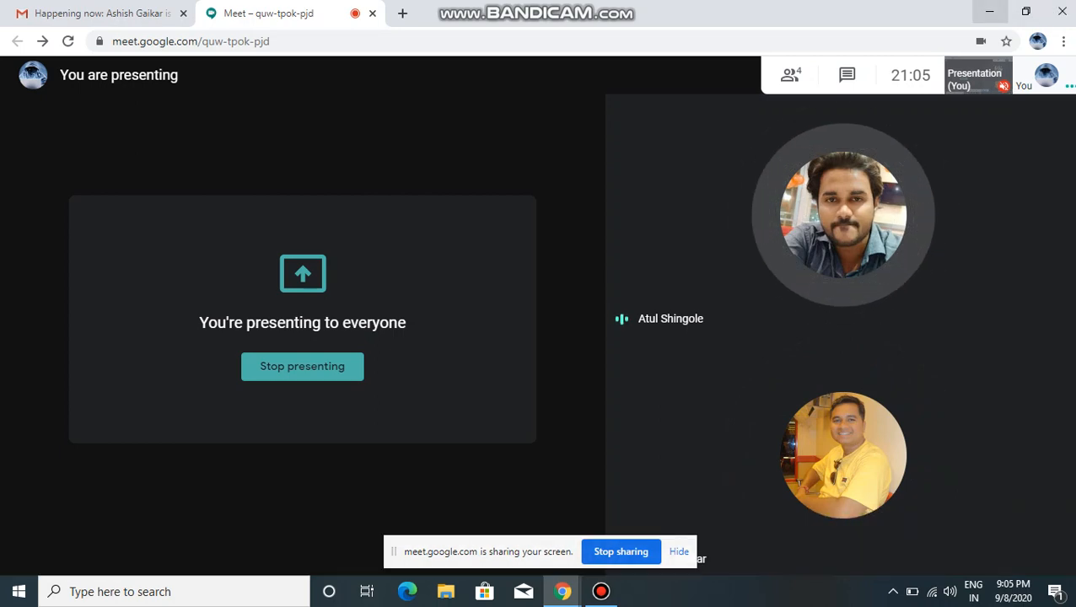
pyautogui.click(989, 11)
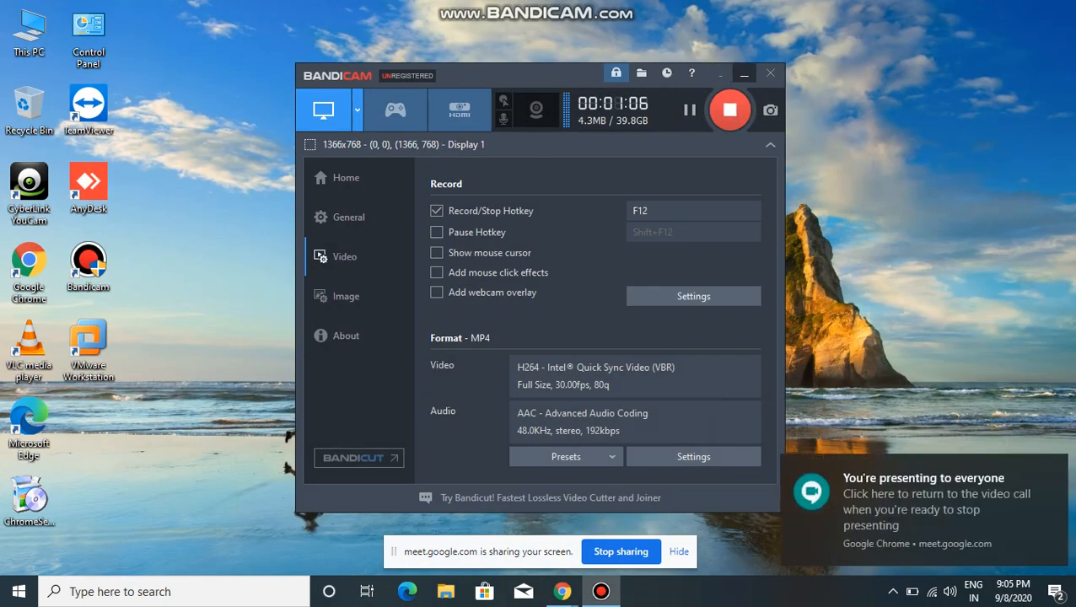
pyautogui.click(744, 74)
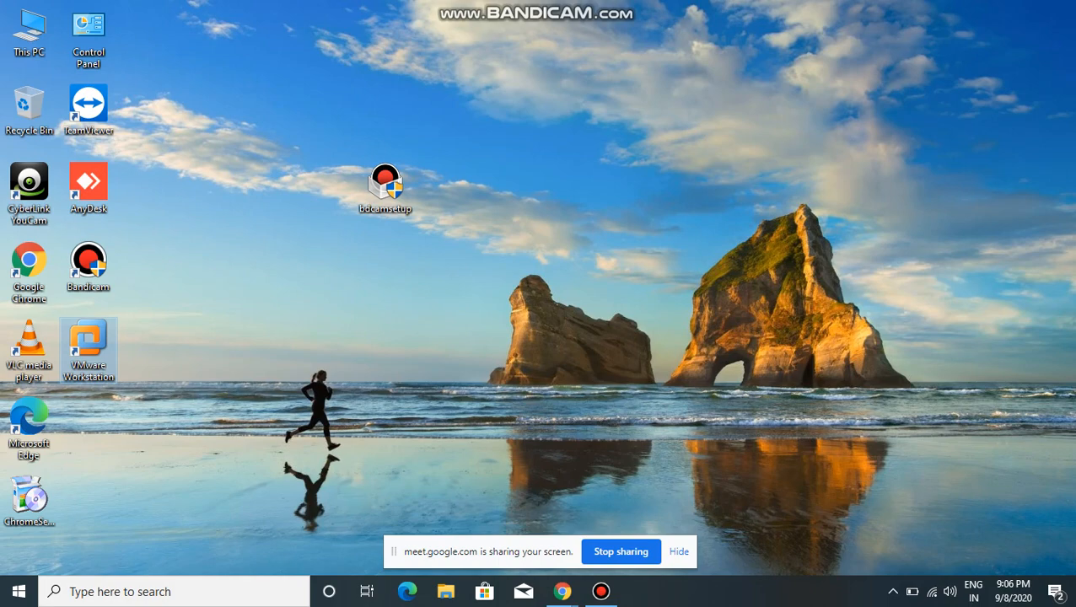
# Step: Launch VMware Workstation from the desktop, accept its license agreement and maximize the main window
pyautogui.rightClick(89, 346)
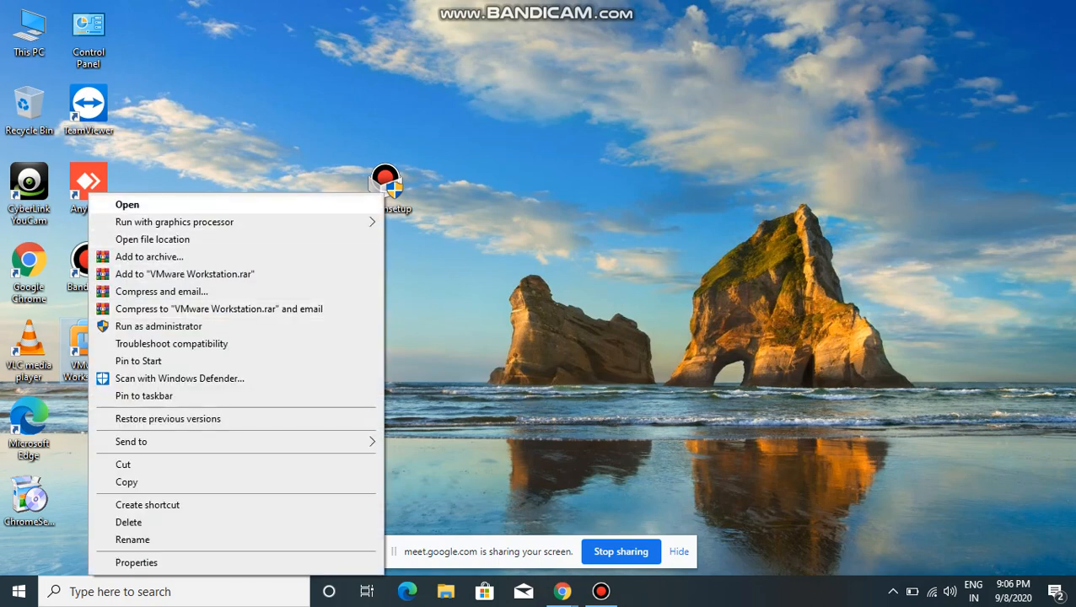
pyautogui.click(128, 205)
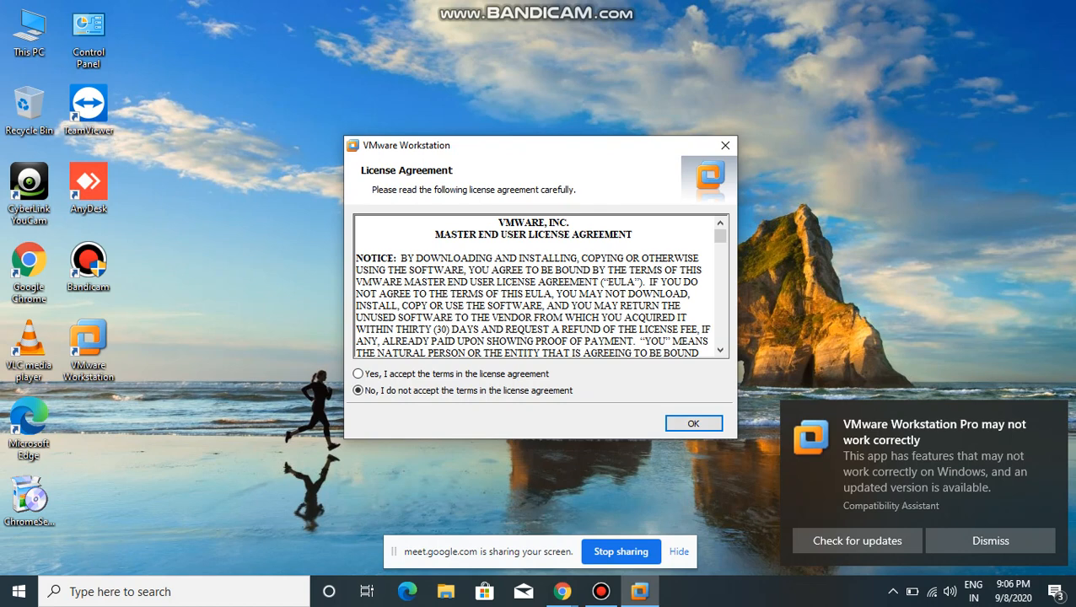
pyautogui.click(359, 374)
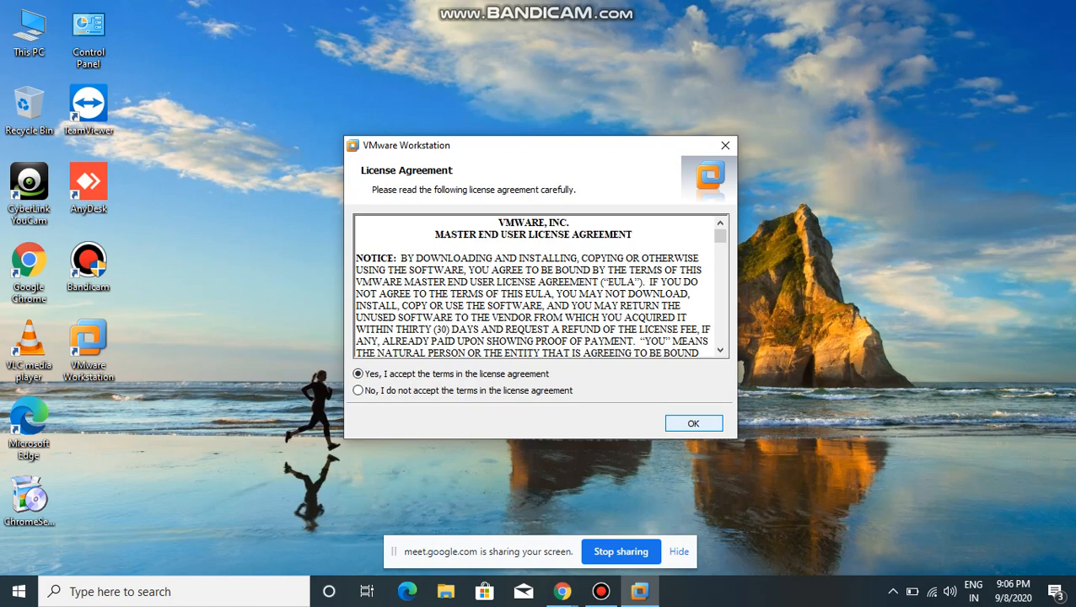
pyautogui.click(694, 424)
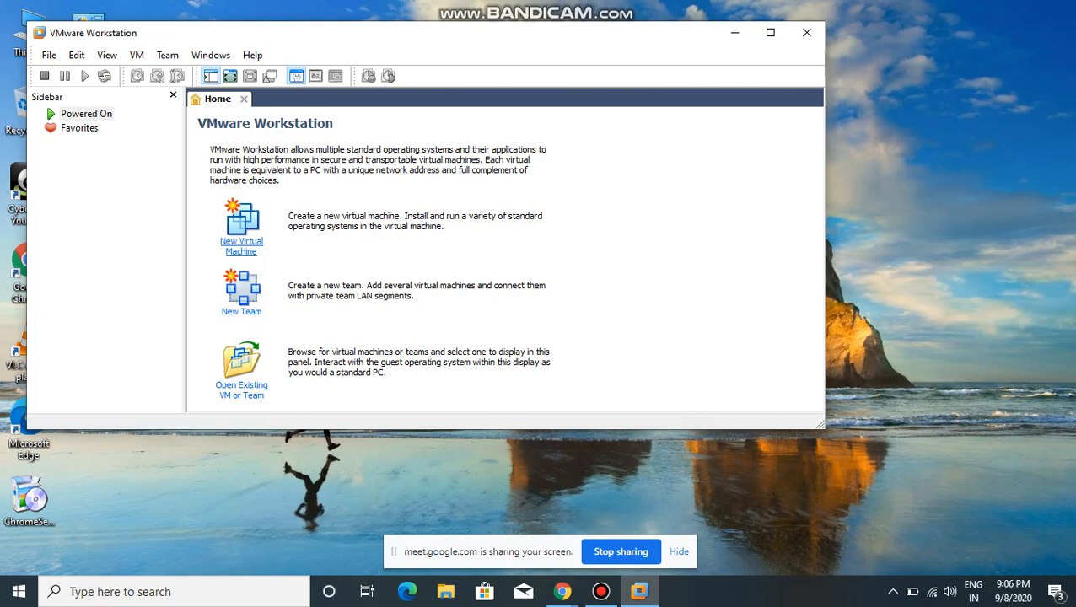
pyautogui.click(770, 32)
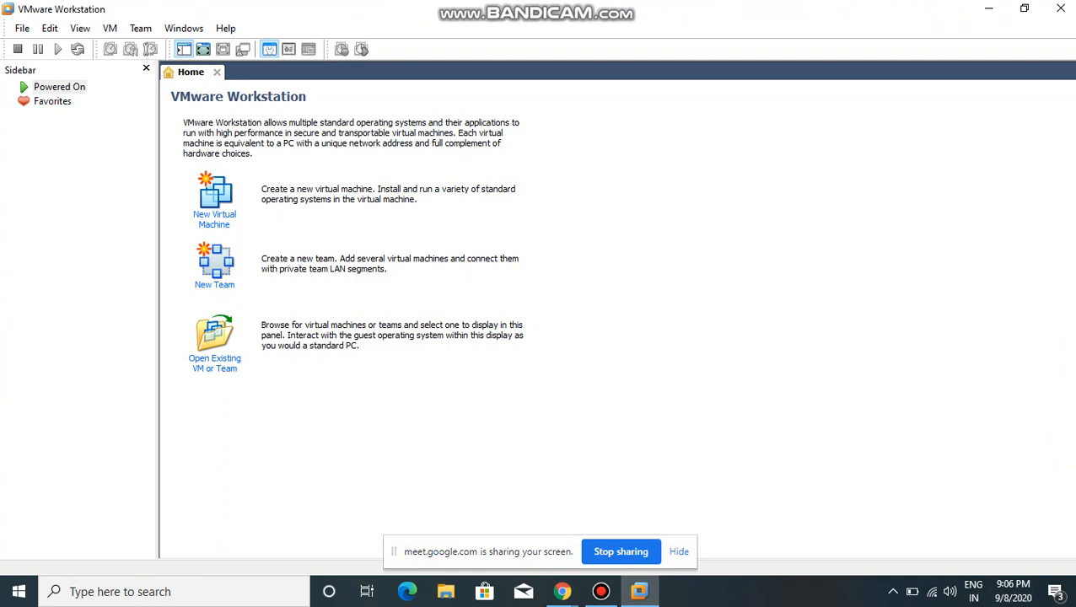
# Step: Open the racnode1 virtual machine configuration from F:\oracle Training Docs\software\Fresh_VM_Nodes\racnode1
pyautogui.click(23, 28)
pyautogui.moveTo(47, 48)
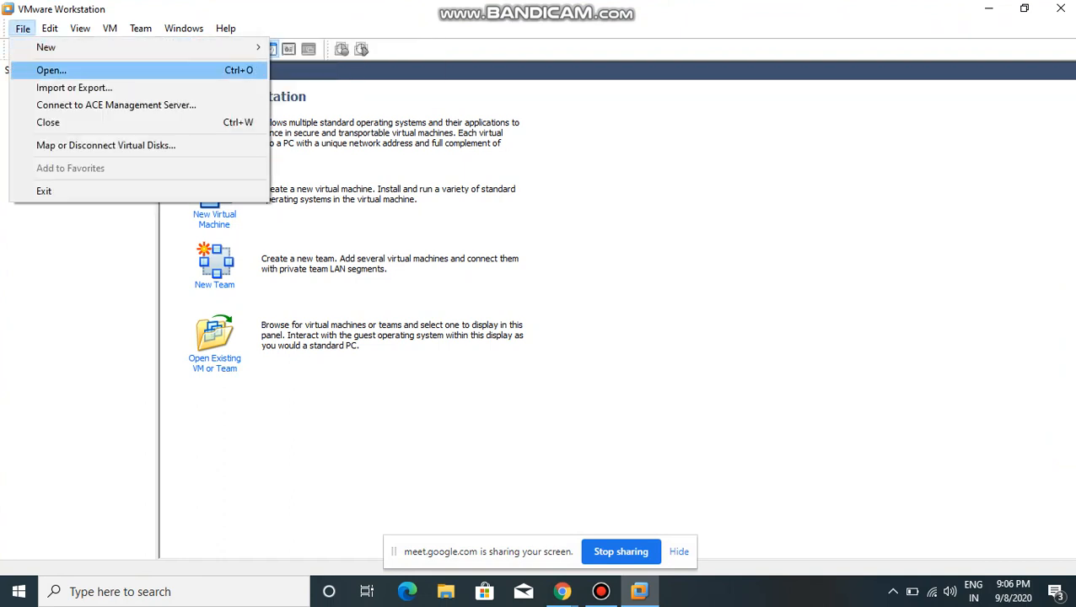
pyautogui.click(51, 70)
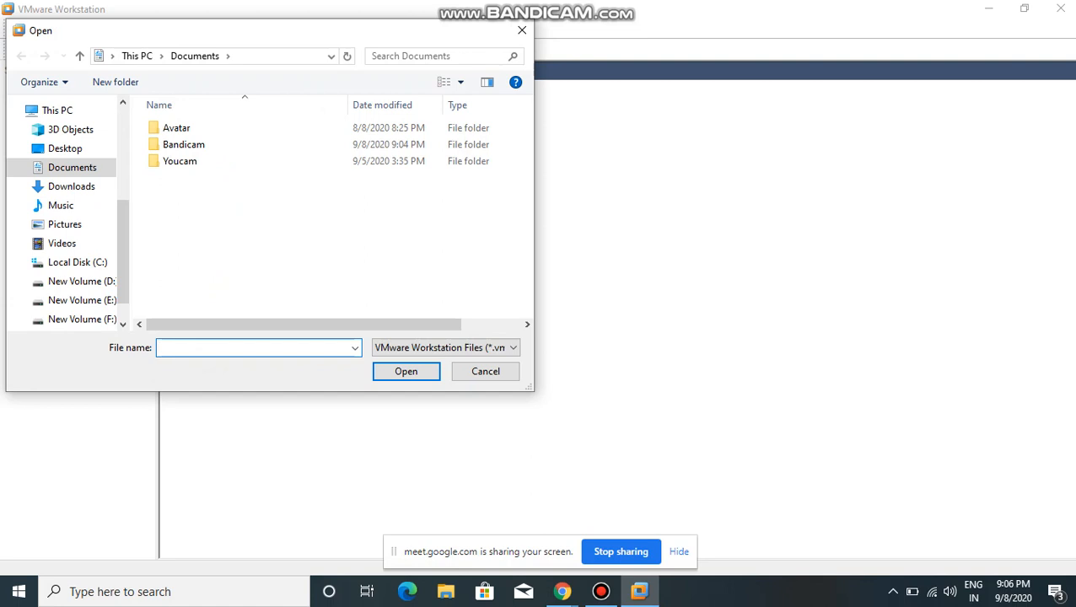
pyautogui.scroll(-1, 68, 211)
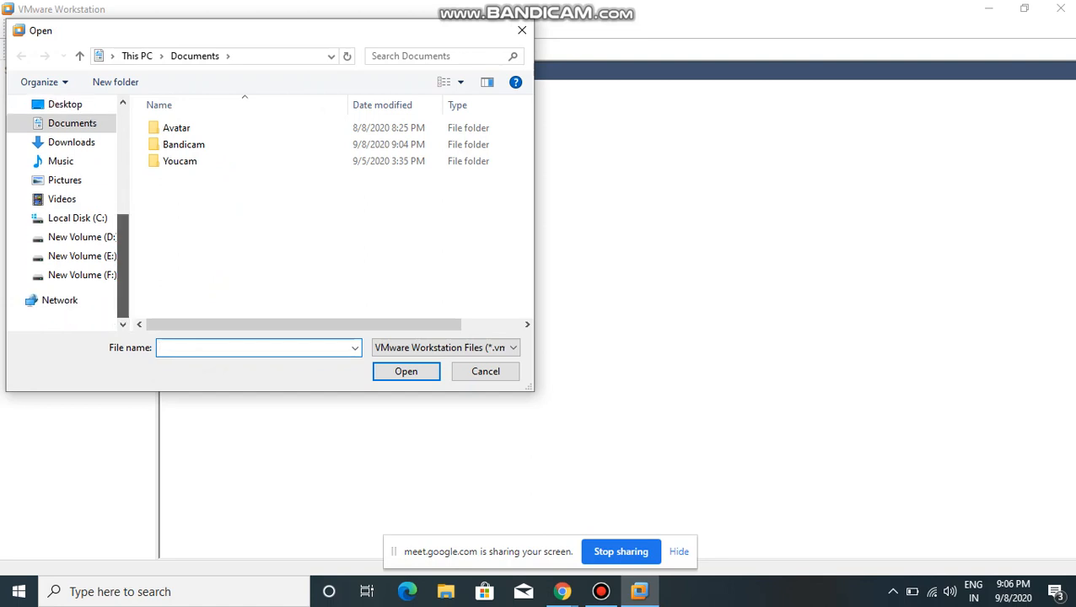
pyautogui.click(76, 275)
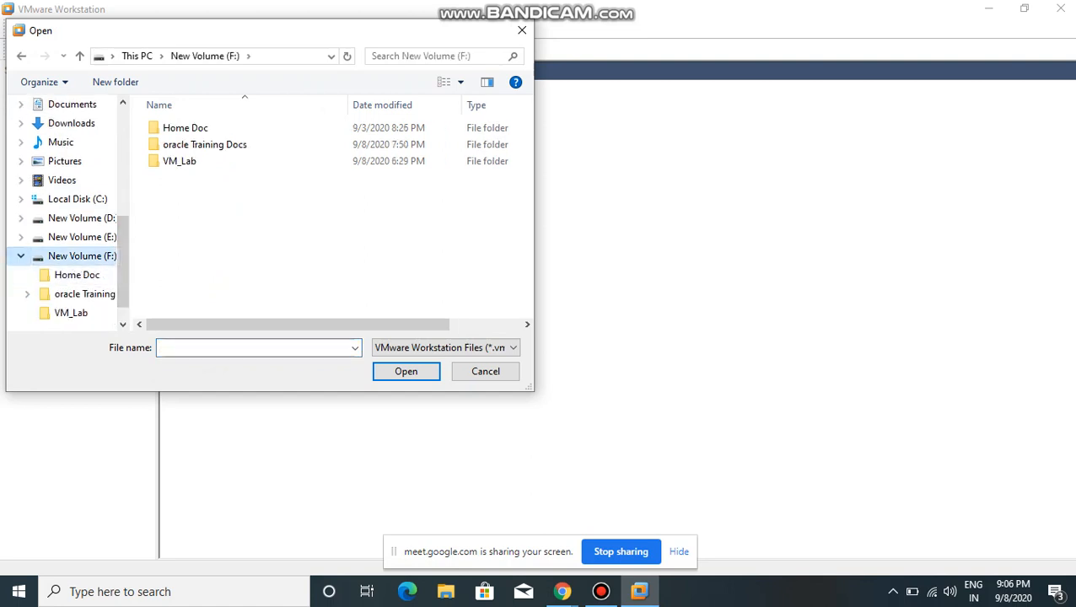
pyautogui.doubleClick(205, 144)
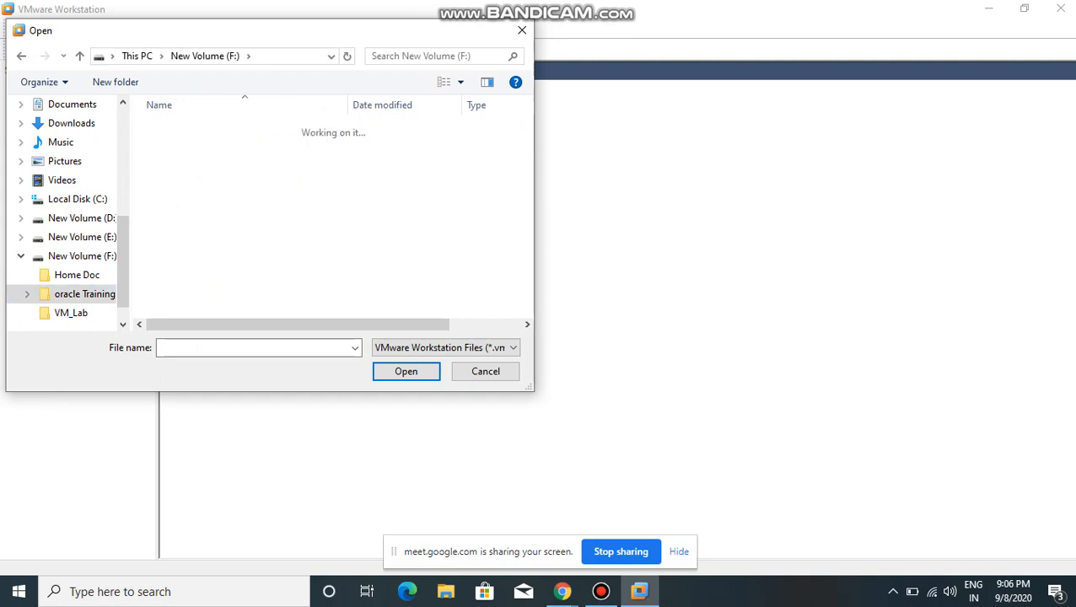
pyautogui.doubleClick(181, 144)
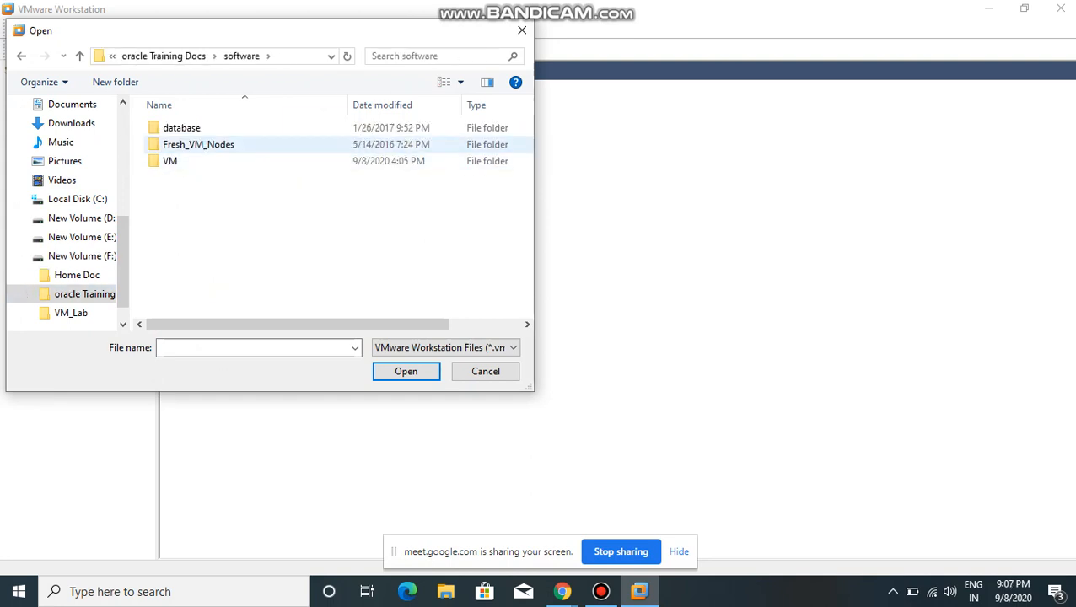
pyautogui.doubleClick(198, 145)
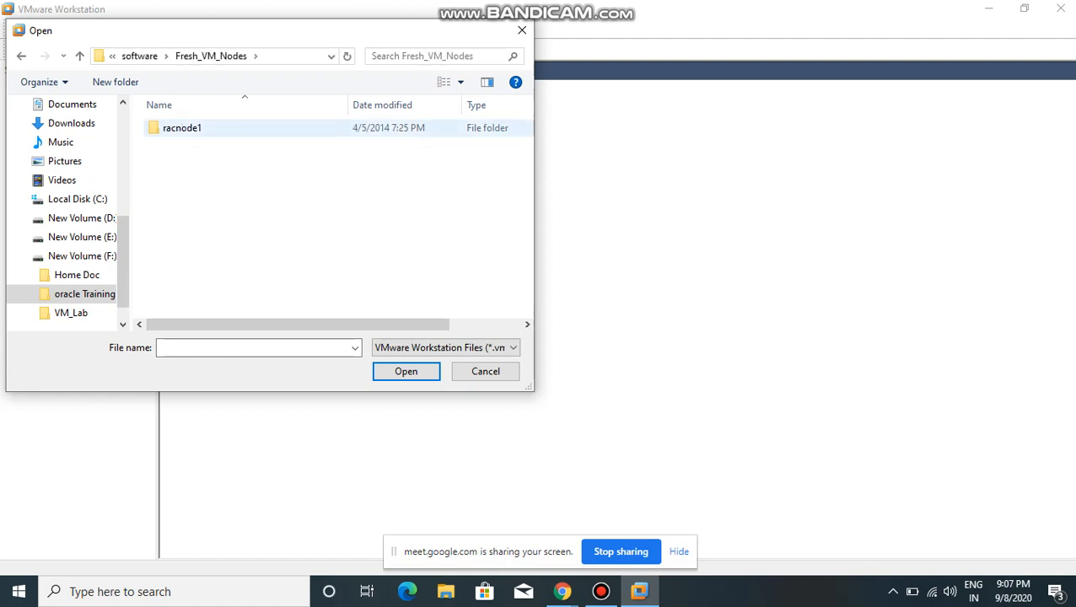
pyautogui.doubleClick(182, 127)
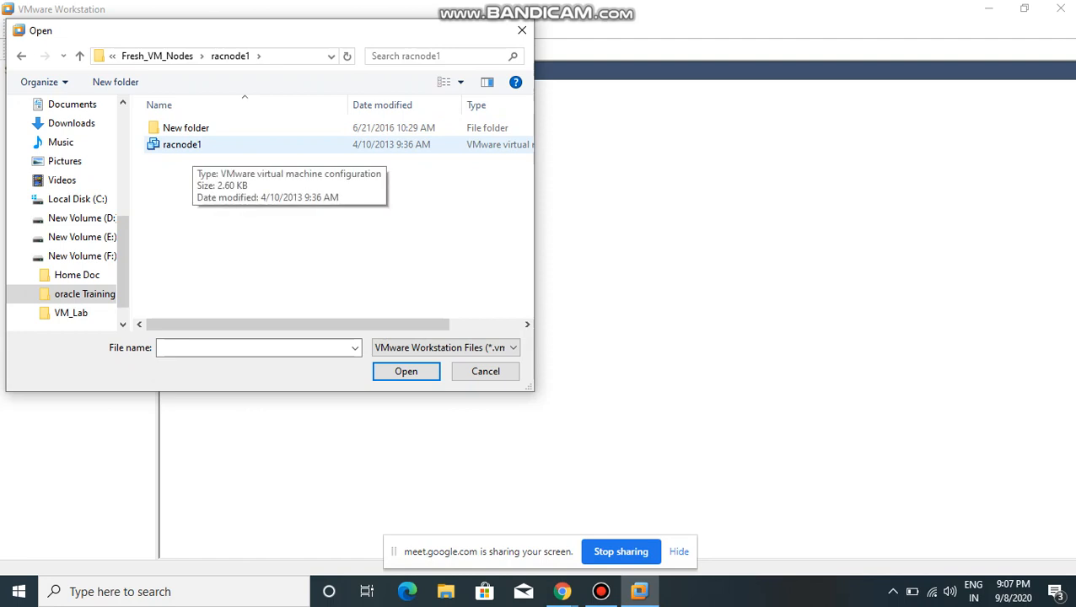
pyautogui.doubleClick(181, 144)
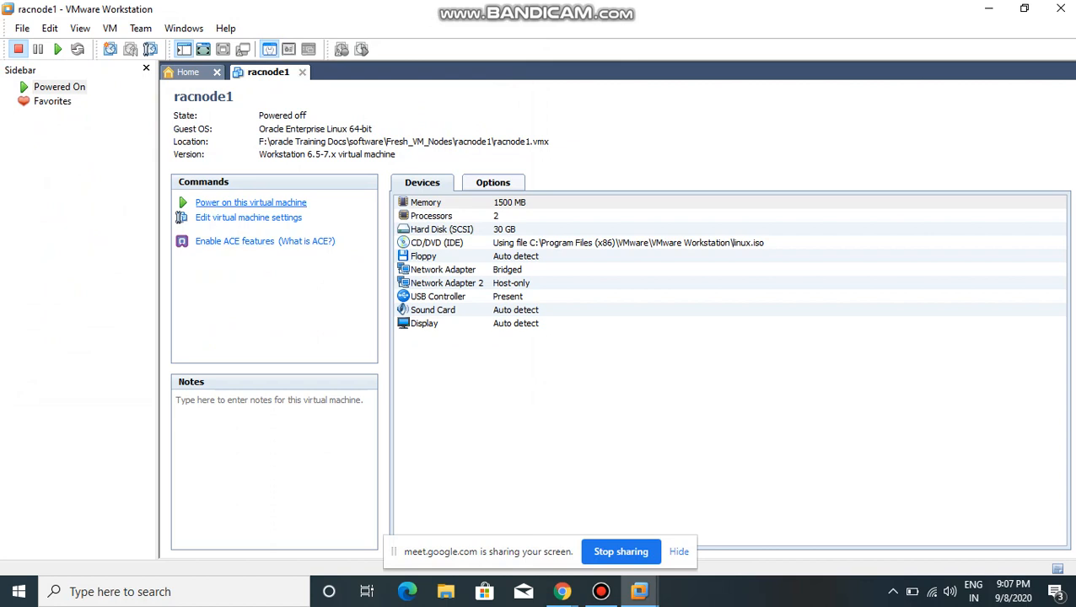
# Step: Power on racnode1 as a copied machine, accept the keyboard hook timeout update with its message suppressed, and dismiss the removable devices hint
pyautogui.click(250, 202)
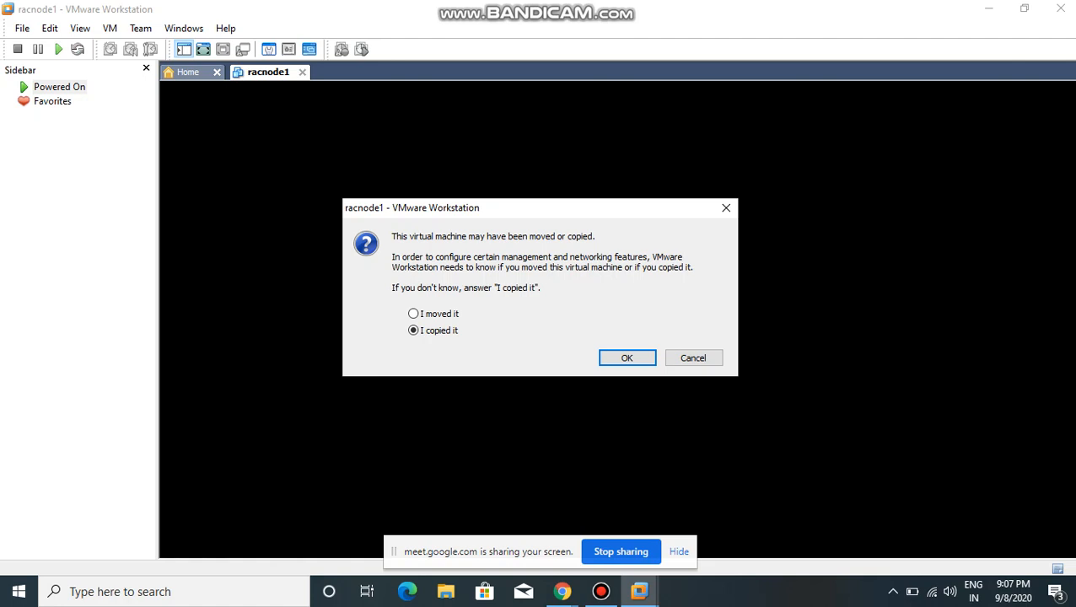
pyautogui.press('Return')
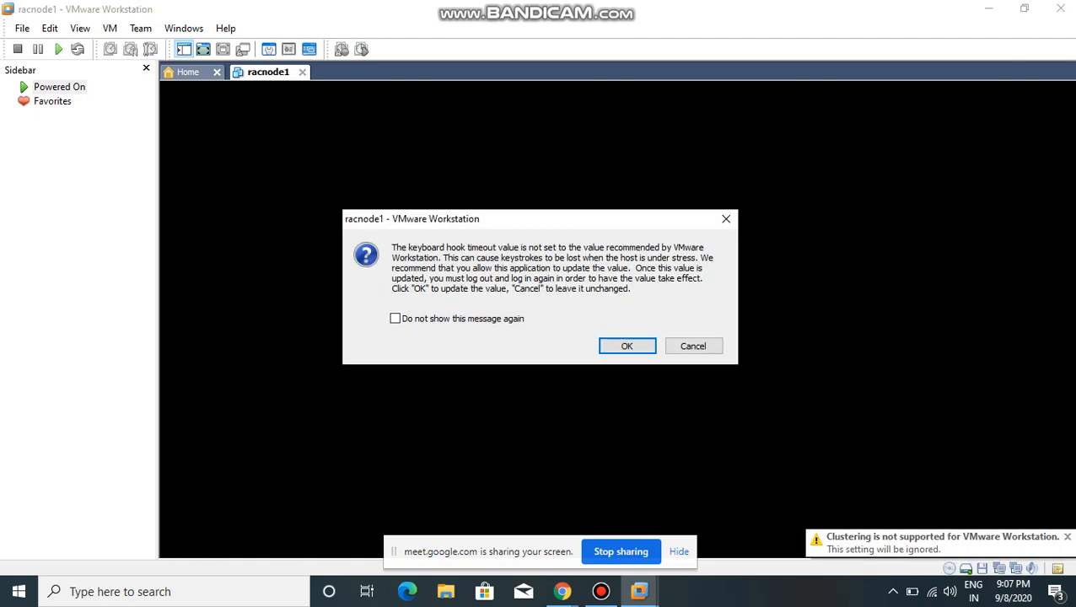
pyautogui.click(394, 318)
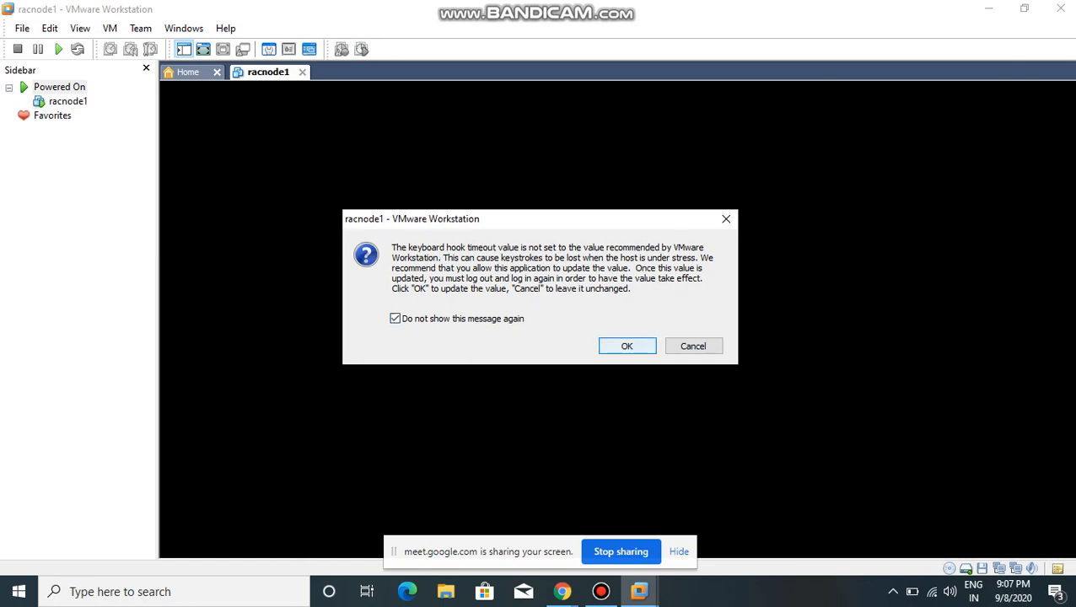
pyautogui.press('Return')
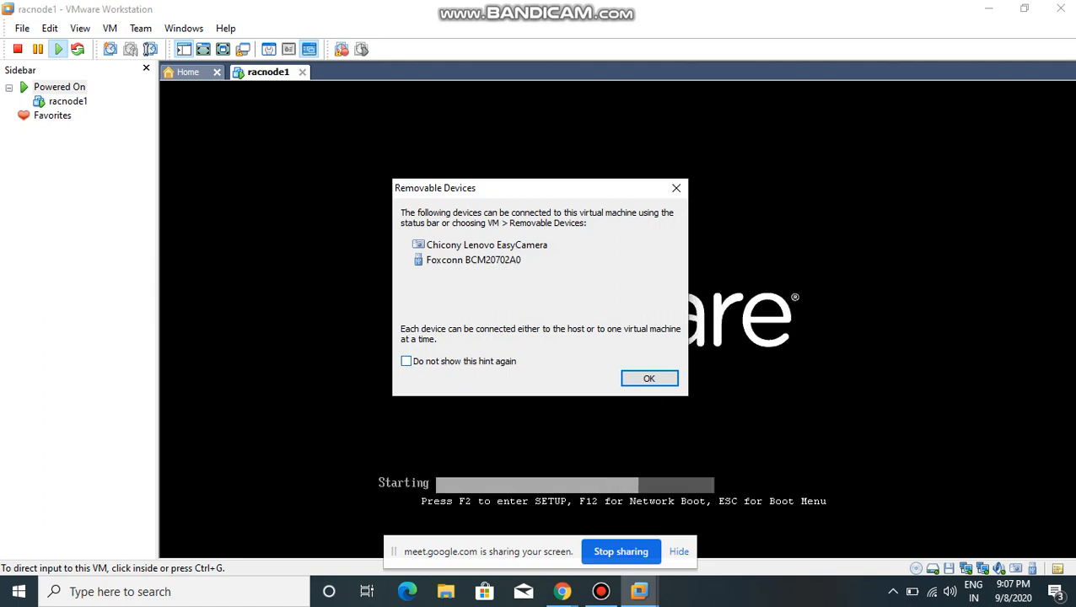
pyautogui.press('Return')
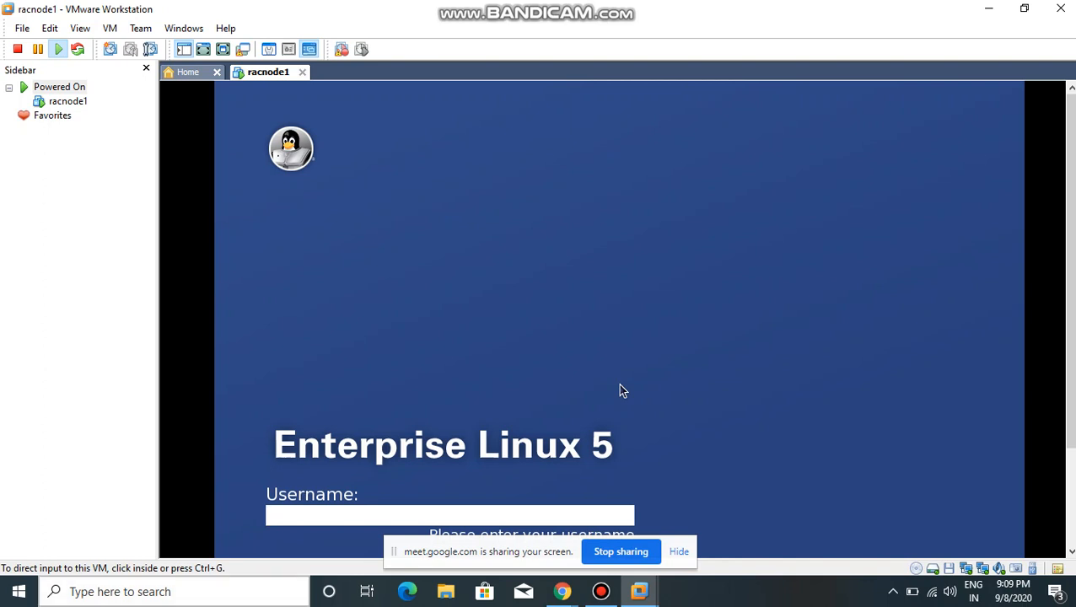
# Step: Submit root as the username on the Enterprise Linux 5 login screen of the virtual machine
pyautogui.click(620, 385)
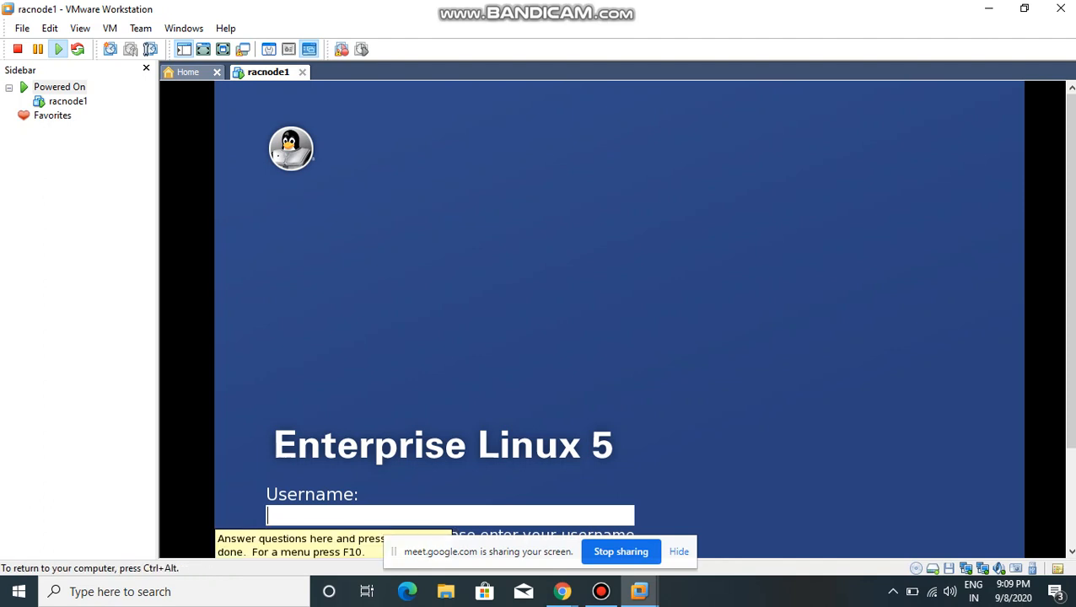
pyautogui.write('roop')
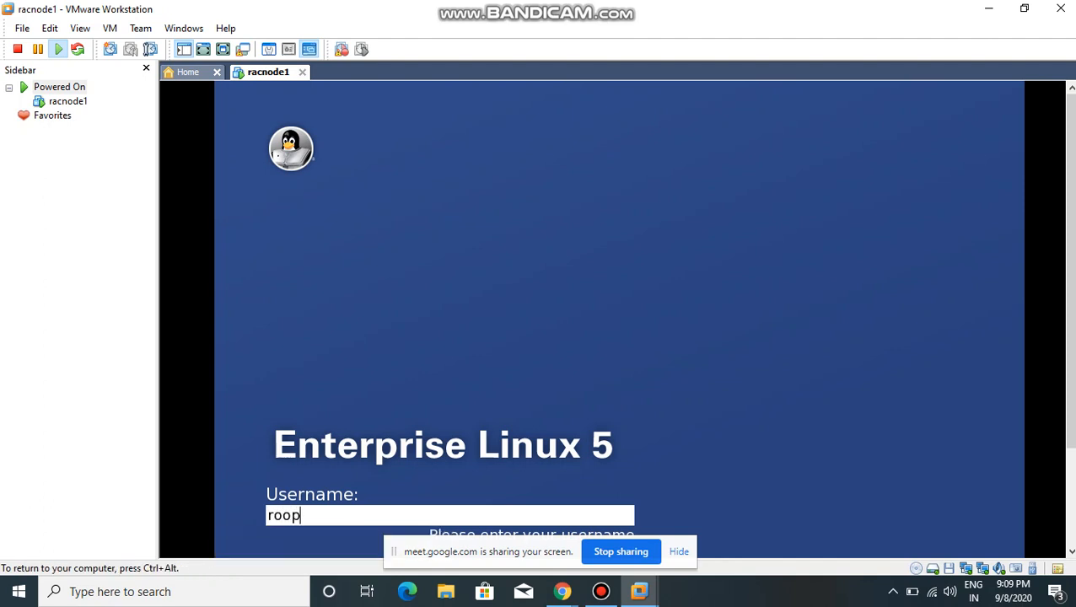
pyautogui.press('BackSpace')
pyautogui.write('t')
pyautogui.hotkey('ctrl', 'alt')
pyautogui.scroll(-3, 619, 320)
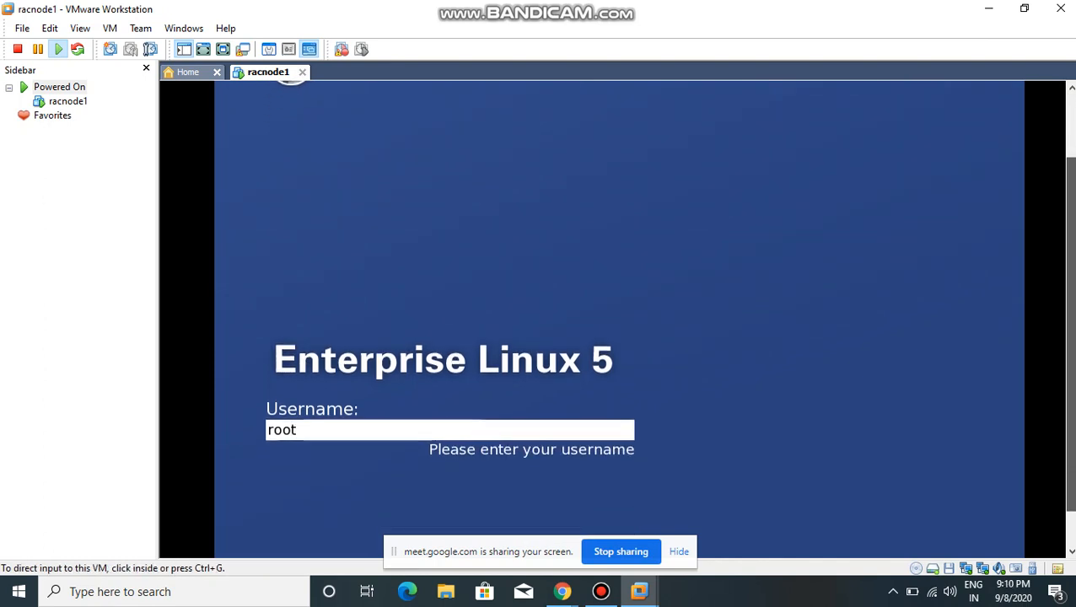
pyautogui.hotkey('ctrl', 'g')
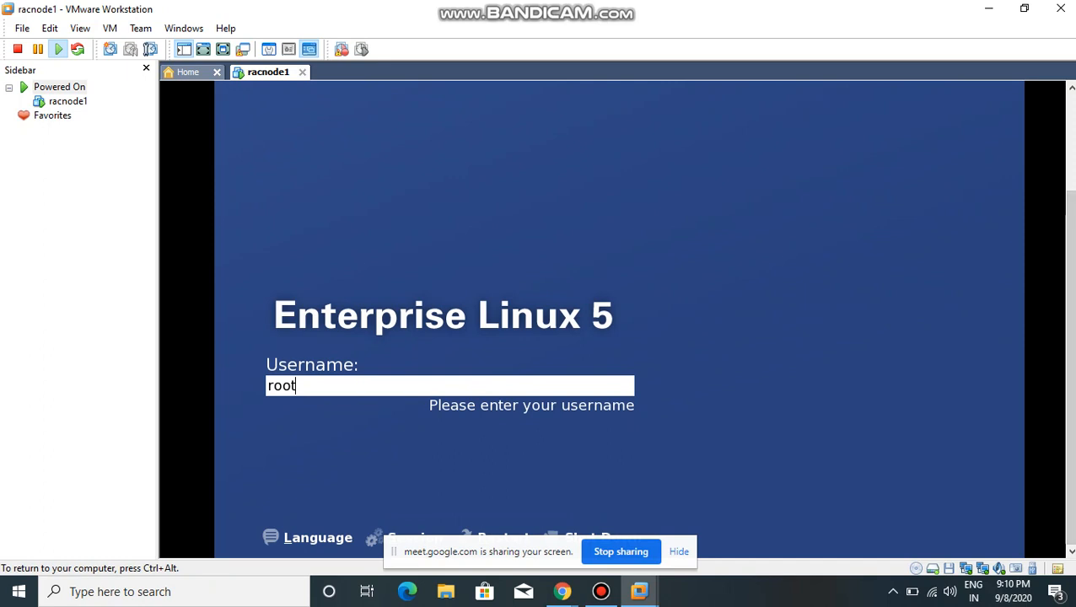
pyautogui.hotkey('ctrl', 'alt')
pyautogui.hotkey('ctrl', 'g')
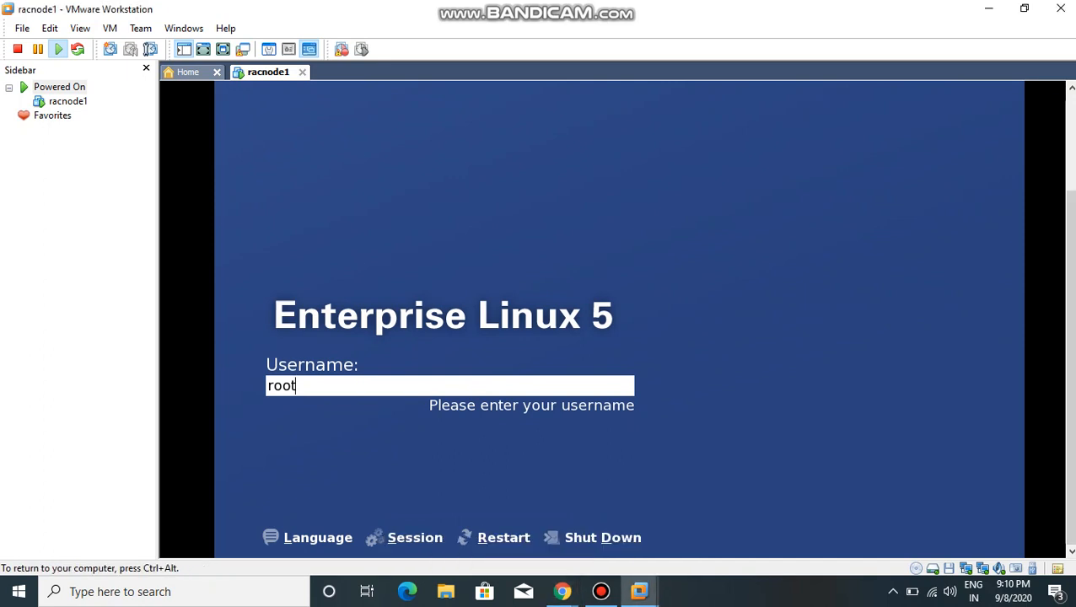
pyautogui.press('Return')
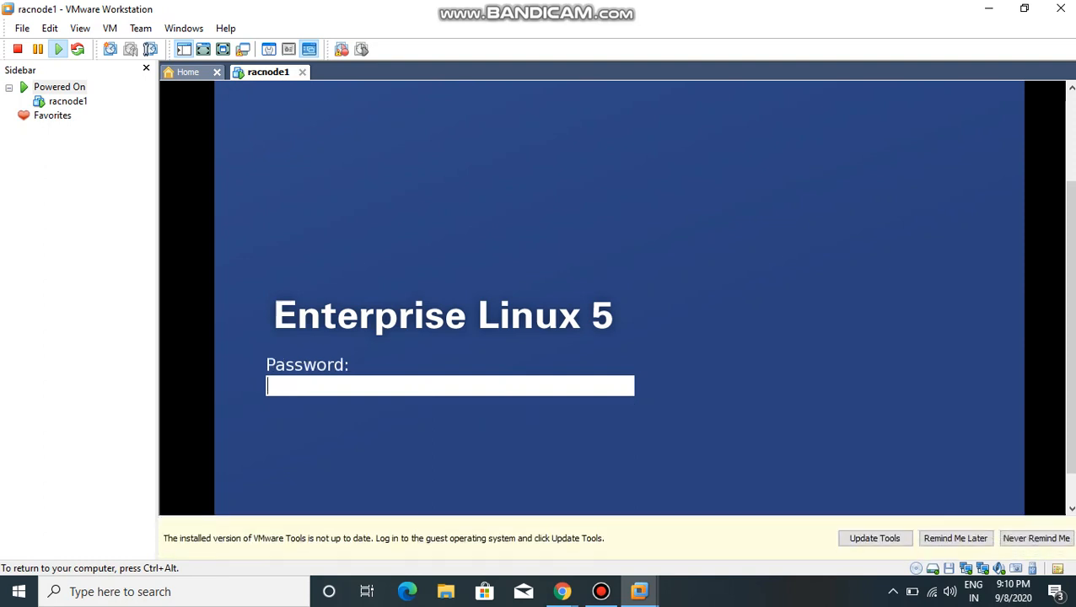
# Step: Enter the root account's password and log in to the Enterprise Linux 5 desktop
pyautogui.write('oracle1')
pyautogui.press('Return')
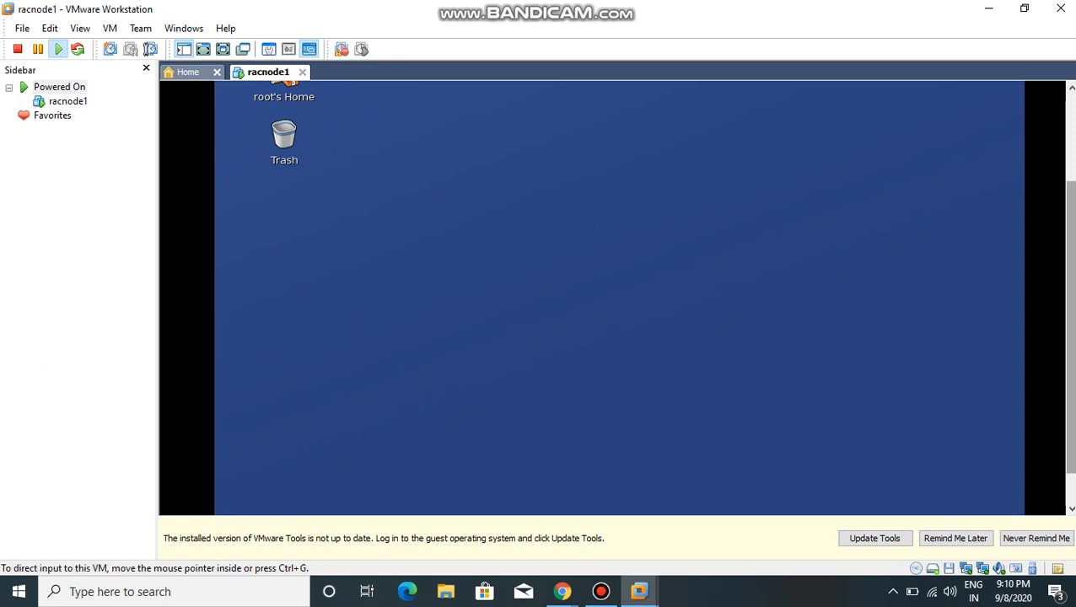
# Step: Open a terminal on the guest desktop and launch the network configuration tool with the neat command
pyautogui.moveTo(1072, 338); pyautogui.dragTo(1072, 371)
pyautogui.rightClick(558, 187)
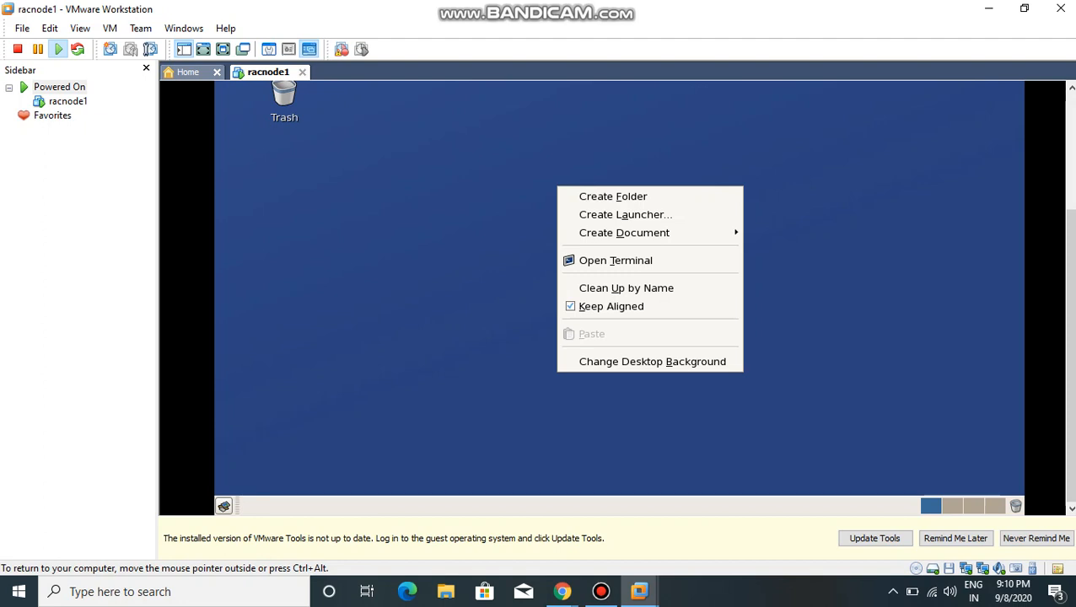
pyautogui.click(616, 260)
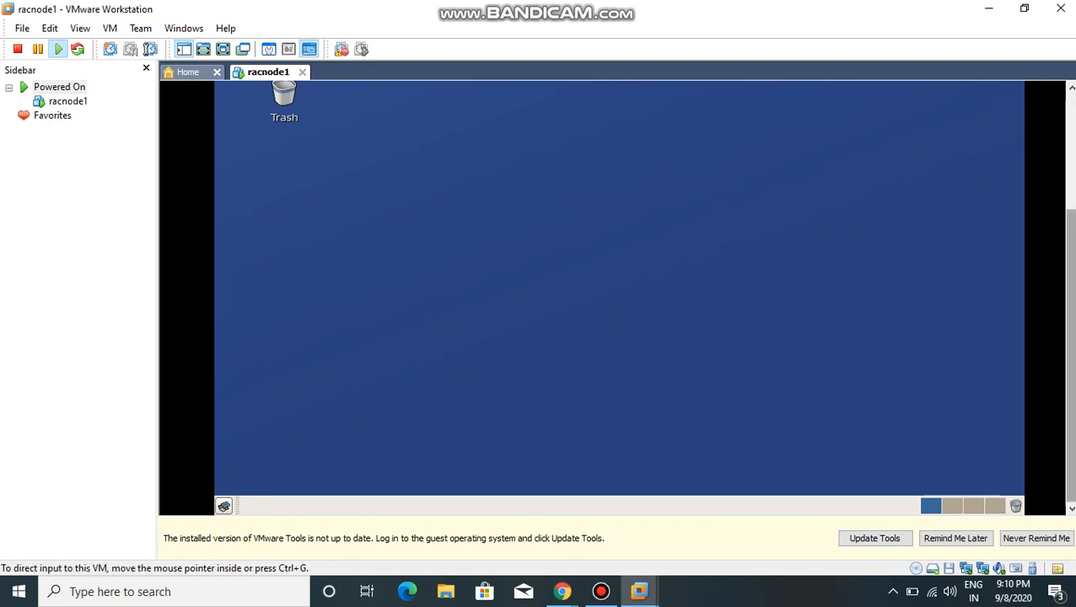
pyautogui.rightClick(625, 170)
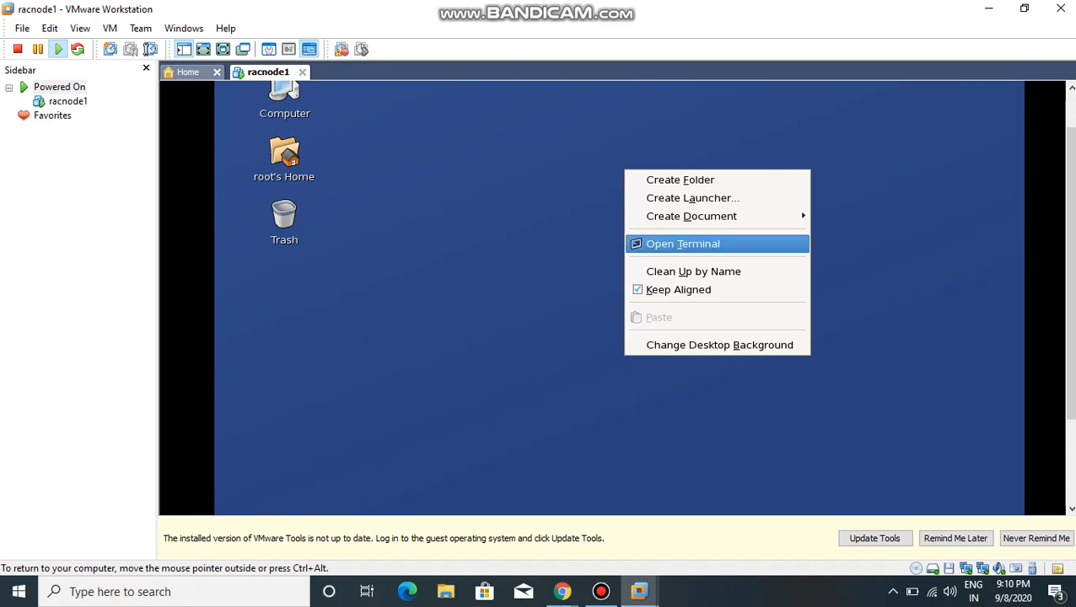
pyautogui.click(683, 243)
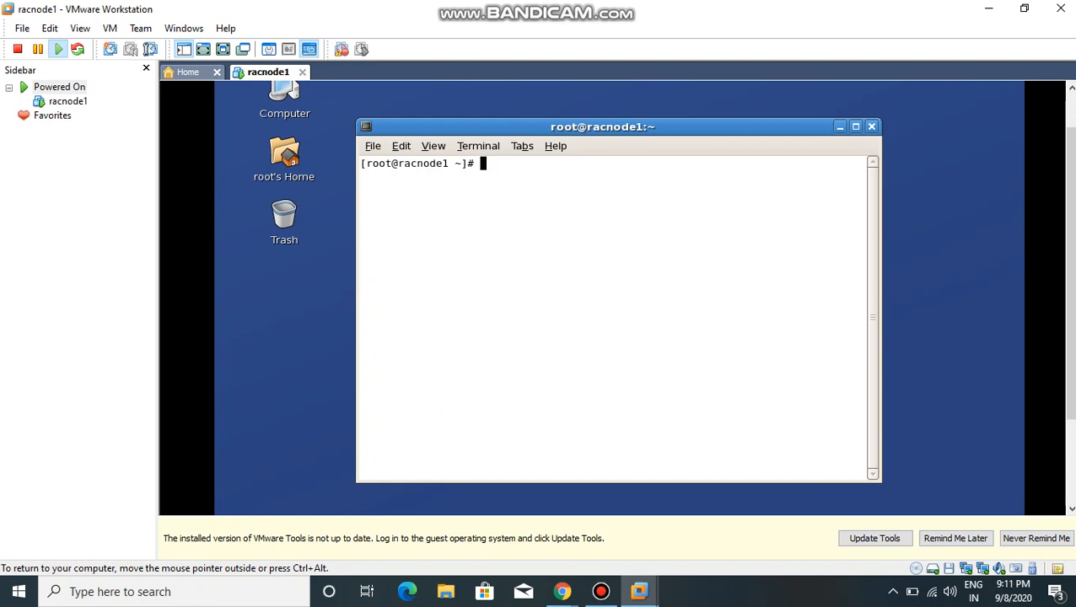
pyautogui.write('neat')
pyautogui.press('Return')
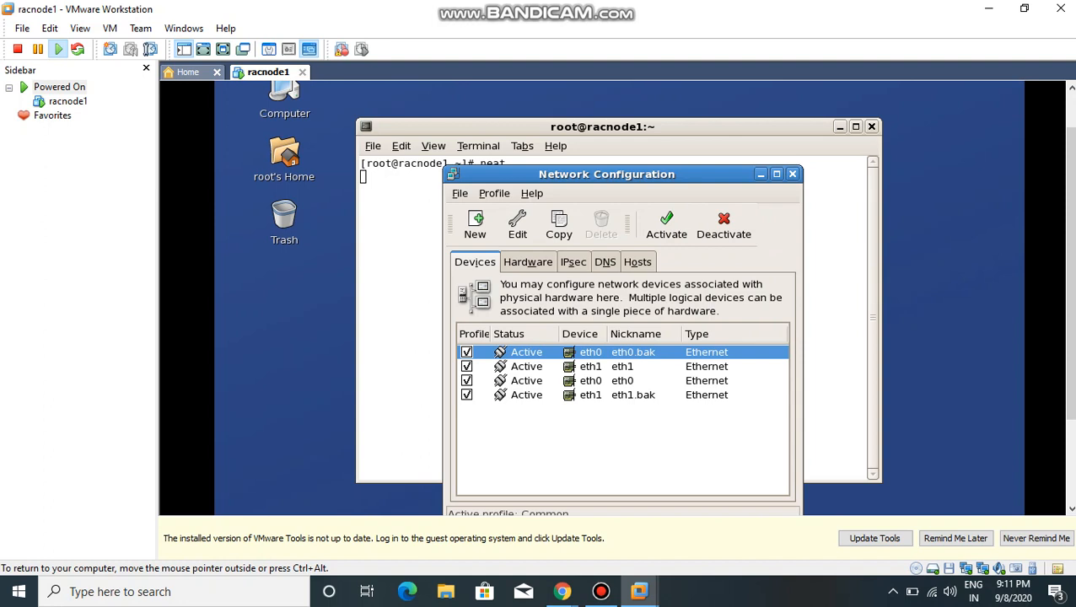
# Step: Exclude the eth0.bak, eth1 and eth1.bak devices from the active network profile
pyautogui.click(467, 353)
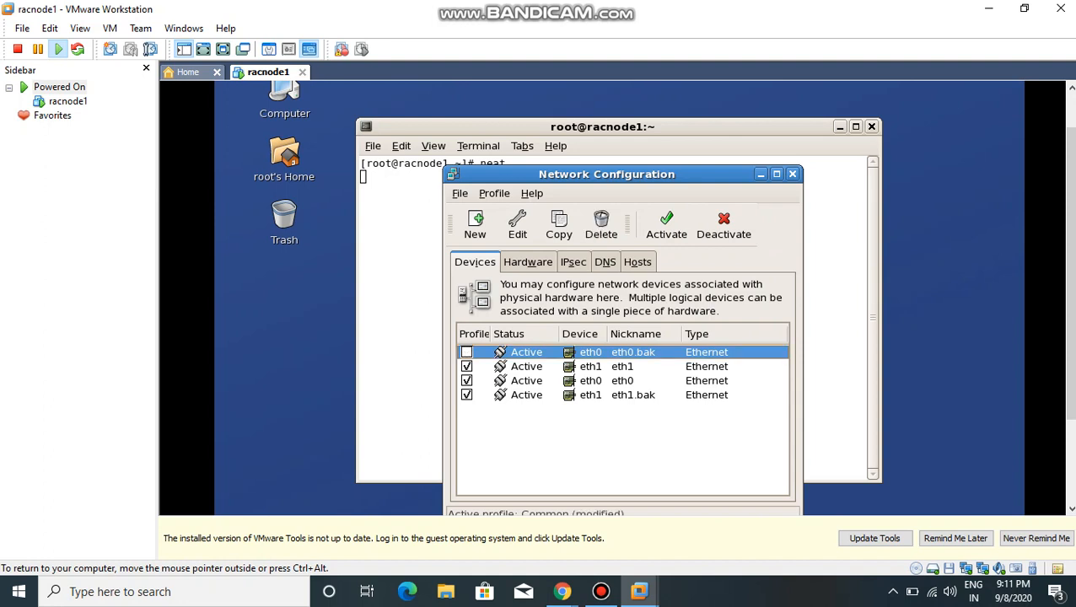
pyautogui.click(466, 367)
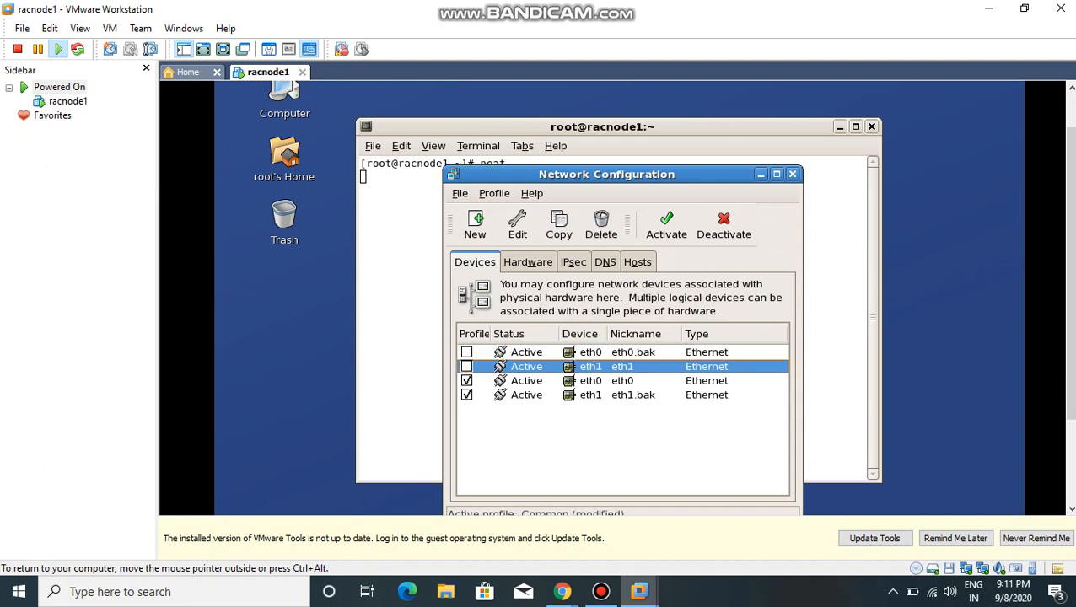
pyautogui.click(467, 396)
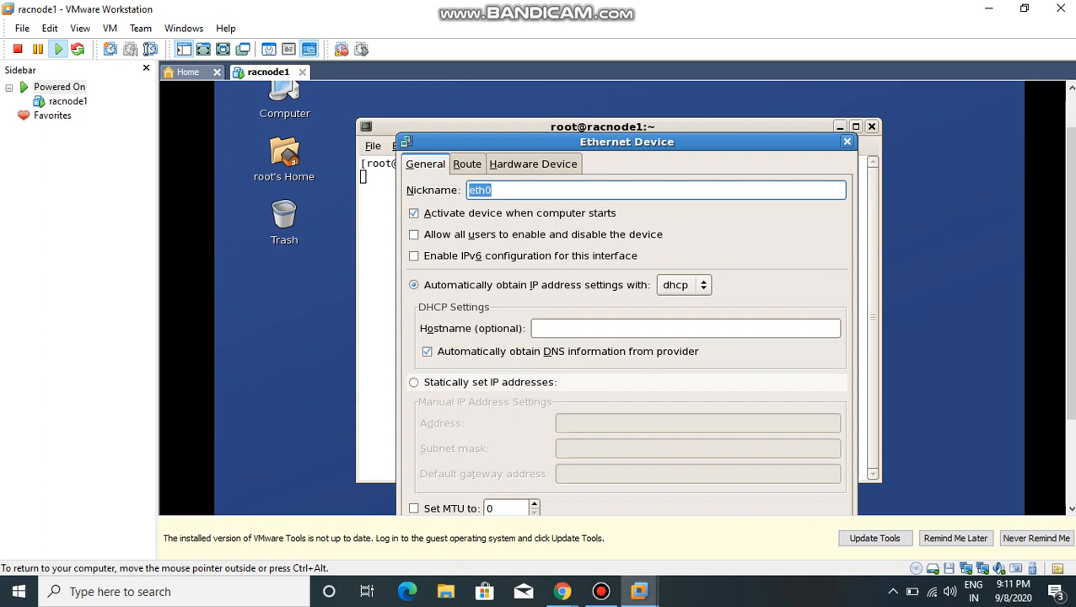
# Step: Switch the eth0 device to statically set IP addresses, minimize the terminal and reposition the Ethernet Device dialog to expose its address fields
pyautogui.click(490, 382)
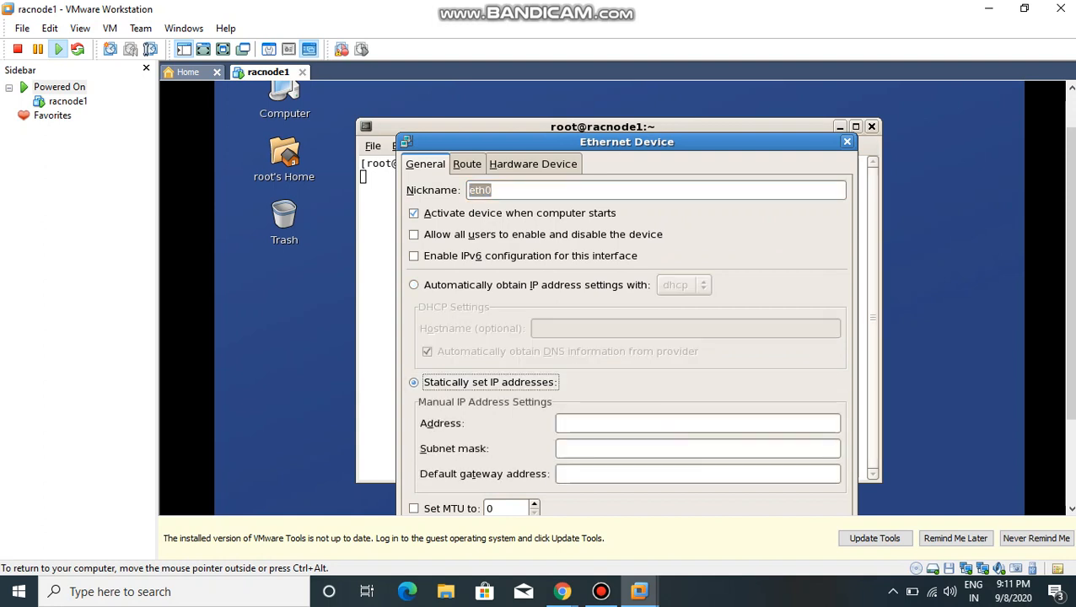
pyautogui.click(376, 337)
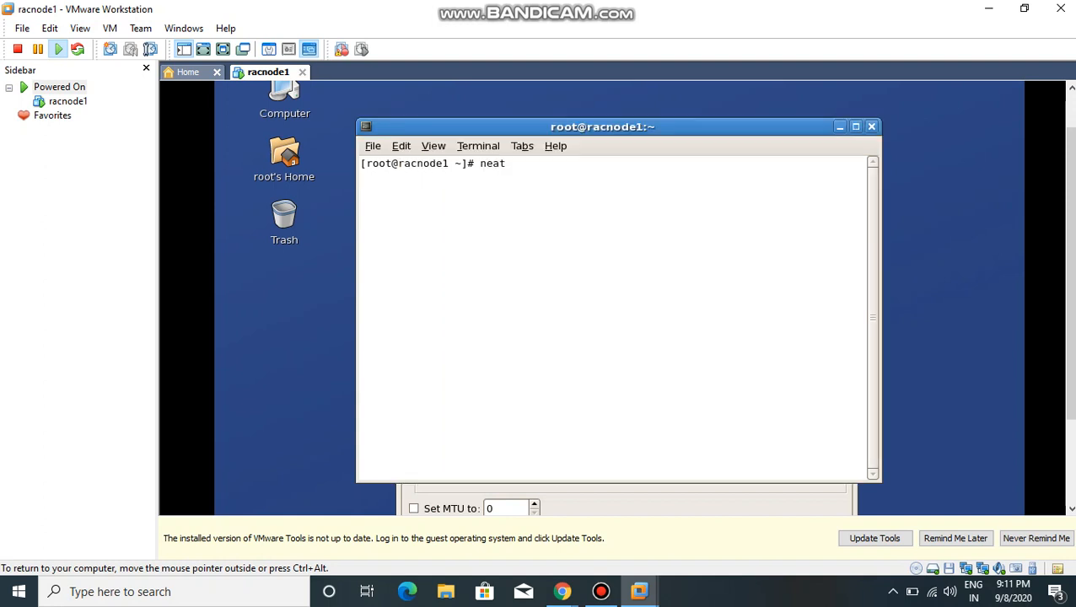
pyautogui.click(840, 126)
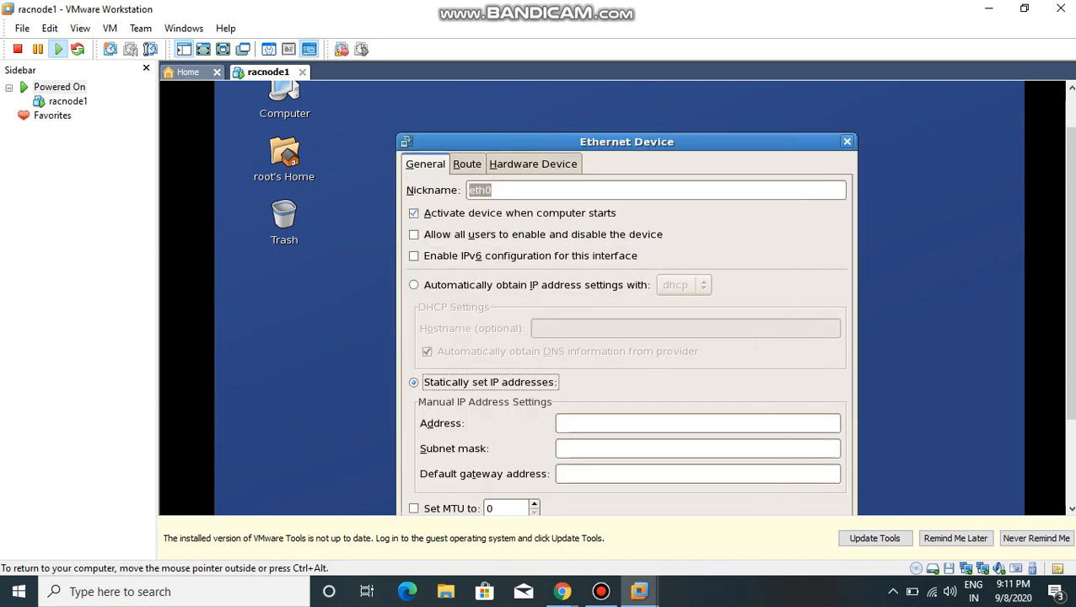
pyautogui.moveTo(717, 142); pyautogui.dragTo(722, 83)
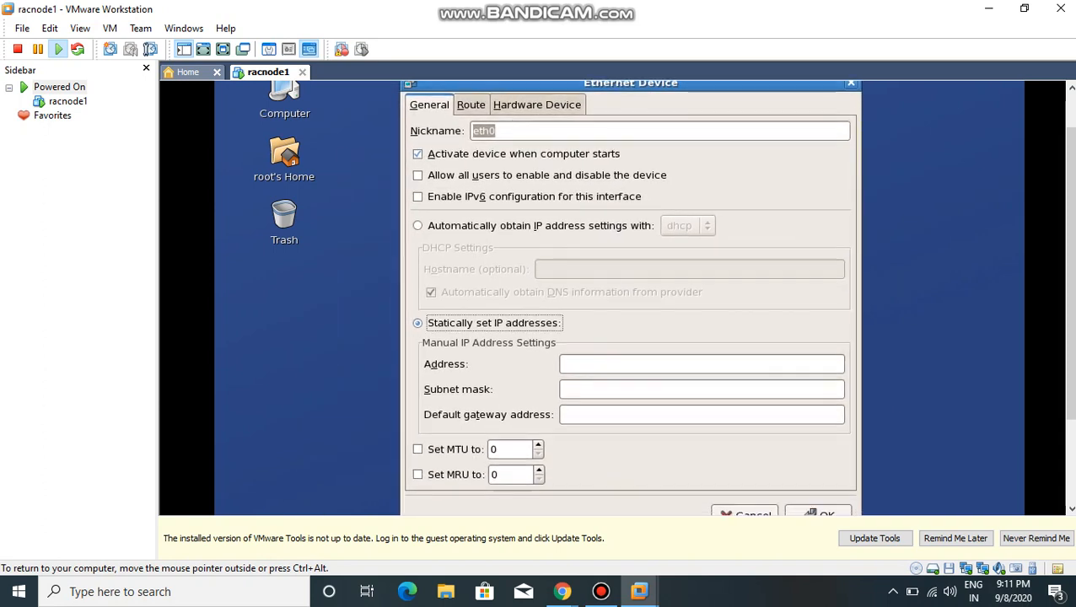
# Step: Set the static IP address of eth0 to 192.168.1.100
pyautogui.click(702, 364)
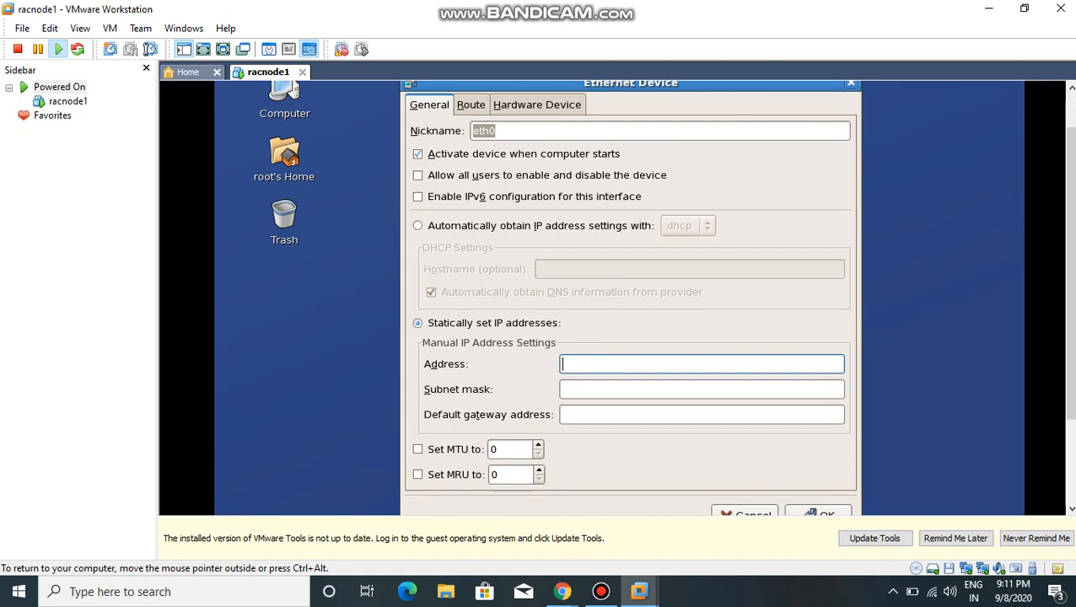
pyautogui.write('192.168.1.100')
# Step: Set the eth0 subnet mask to 255.255.255.0, leave the default gateway empty and accept the device settings
pyautogui.press('Tab')
pyautogui.write('2')
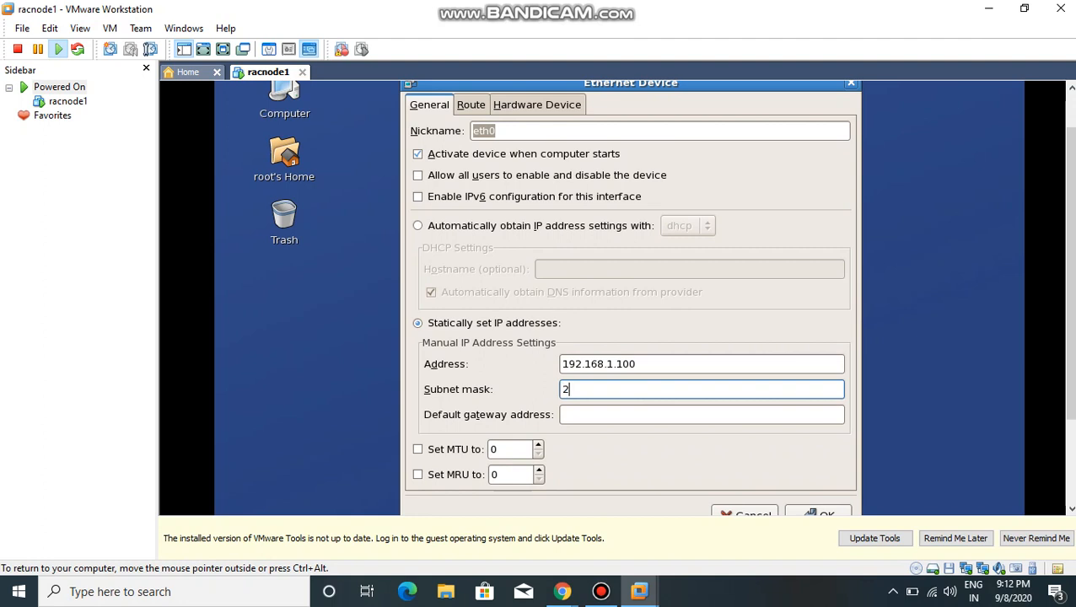
pyautogui.write('55.255.255.0')
pyautogui.press('Tab')
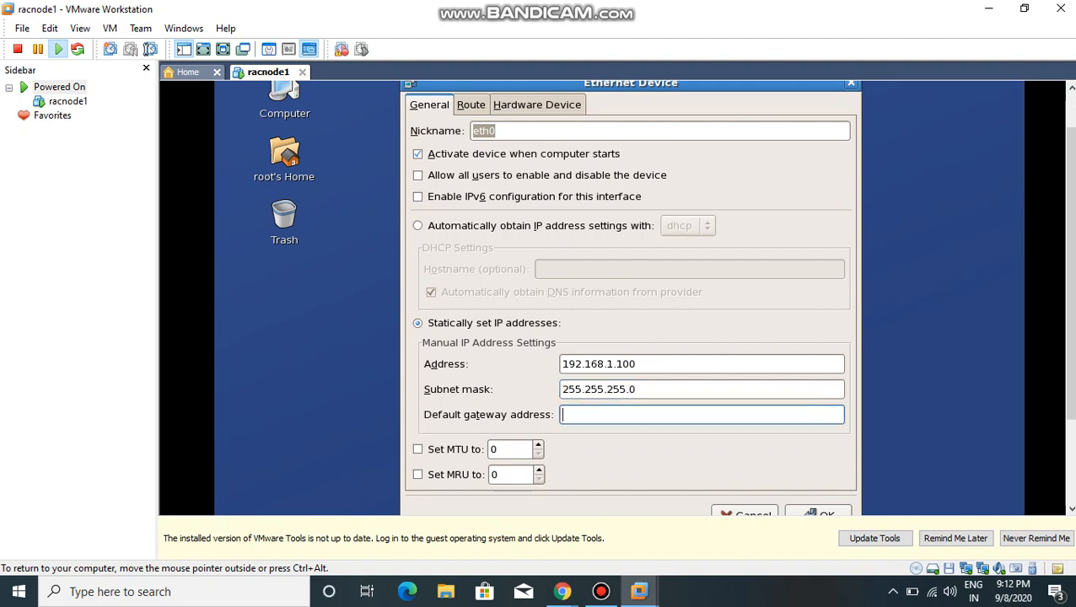
pyautogui.write('1')
pyautogui.press('BackSpace')
pyautogui.moveTo(1071, 278); pyautogui.dragTo(1072, 317)
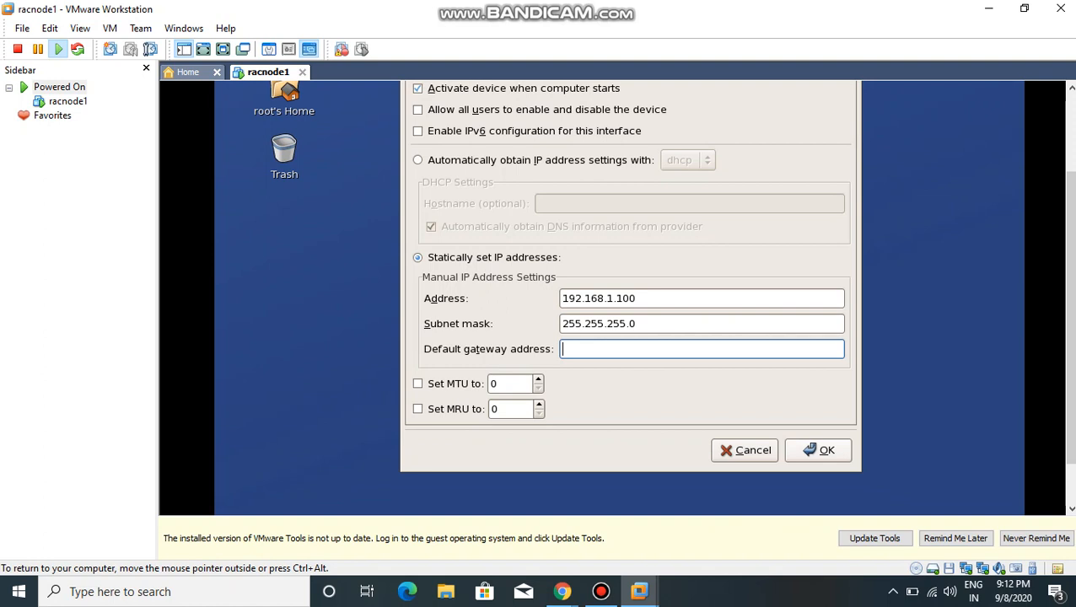
pyautogui.click(819, 450)
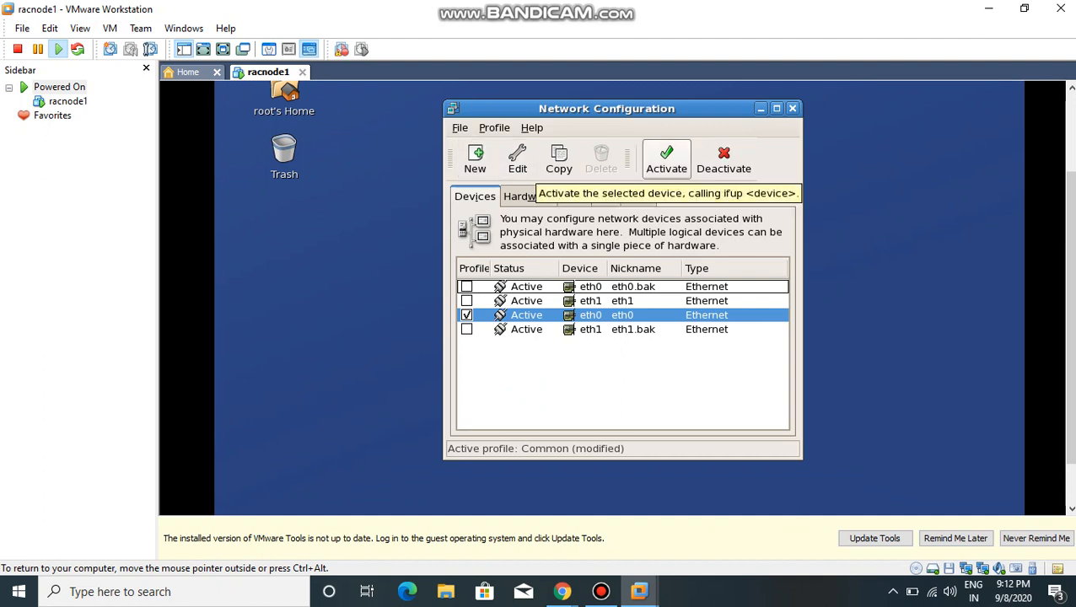
# Step: Activate the eth0 device, agree to save the configuration changes and acknowledge the notice
pyautogui.click(666, 161)
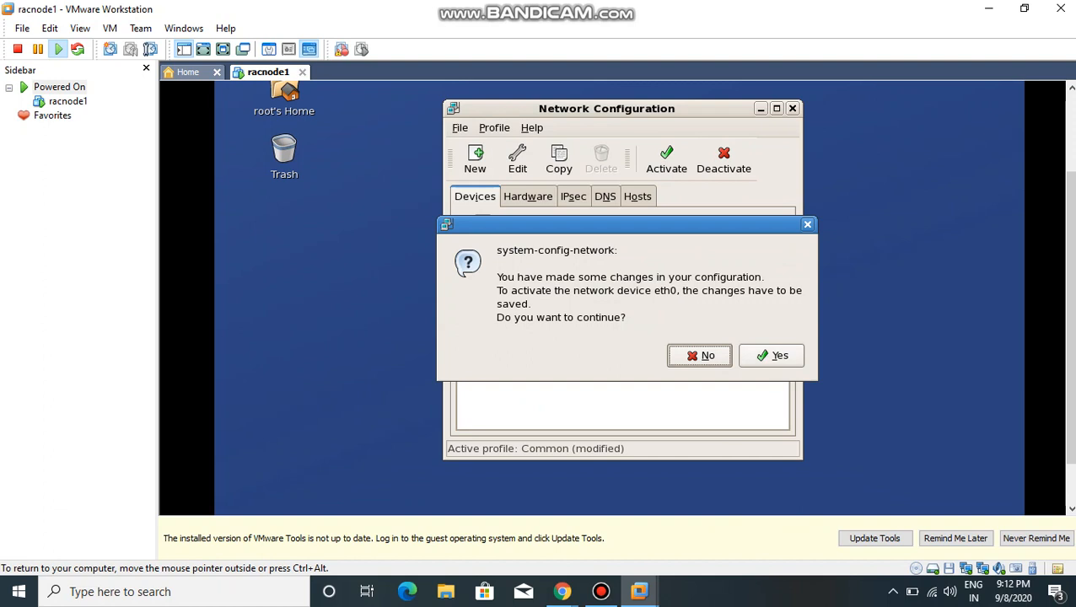
pyautogui.click(772, 355)
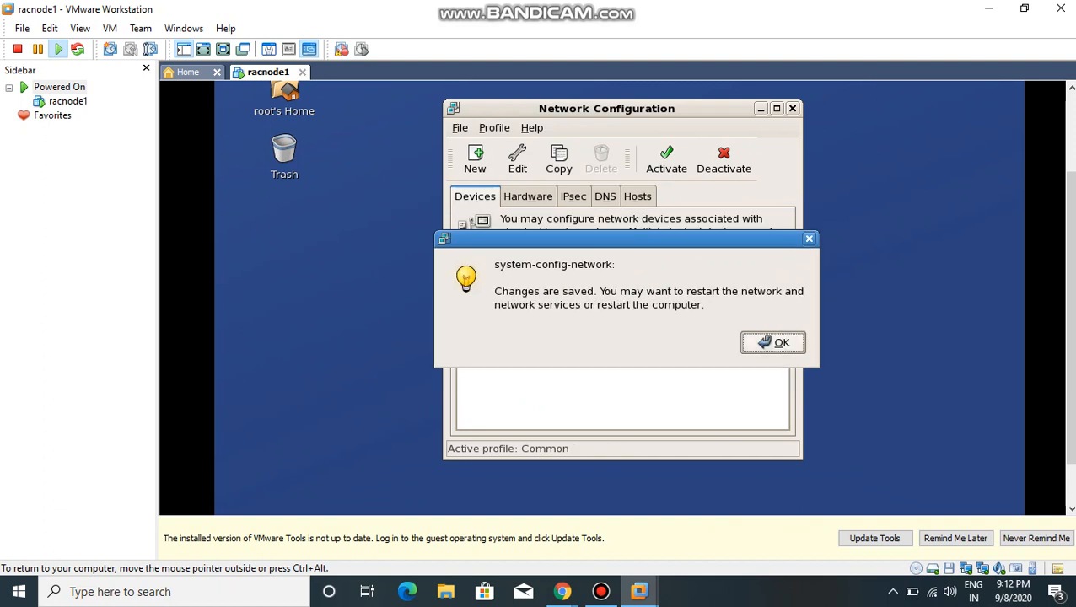
pyautogui.press('Return')
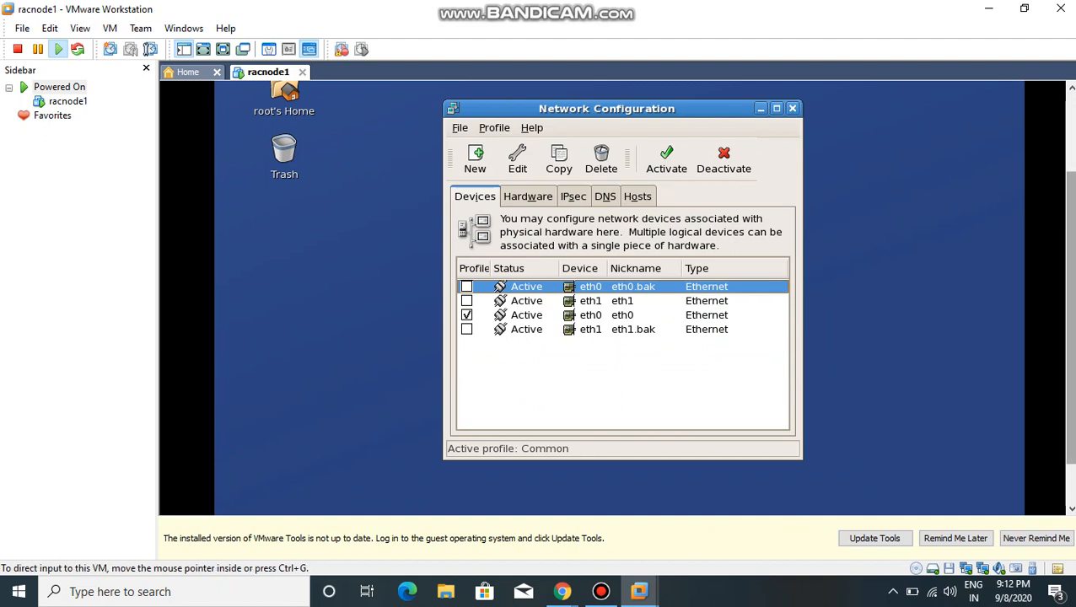
# Step: Close the Network Configuration window
pyautogui.moveTo(1071, 329); pyautogui.dragTo(1072, 368)
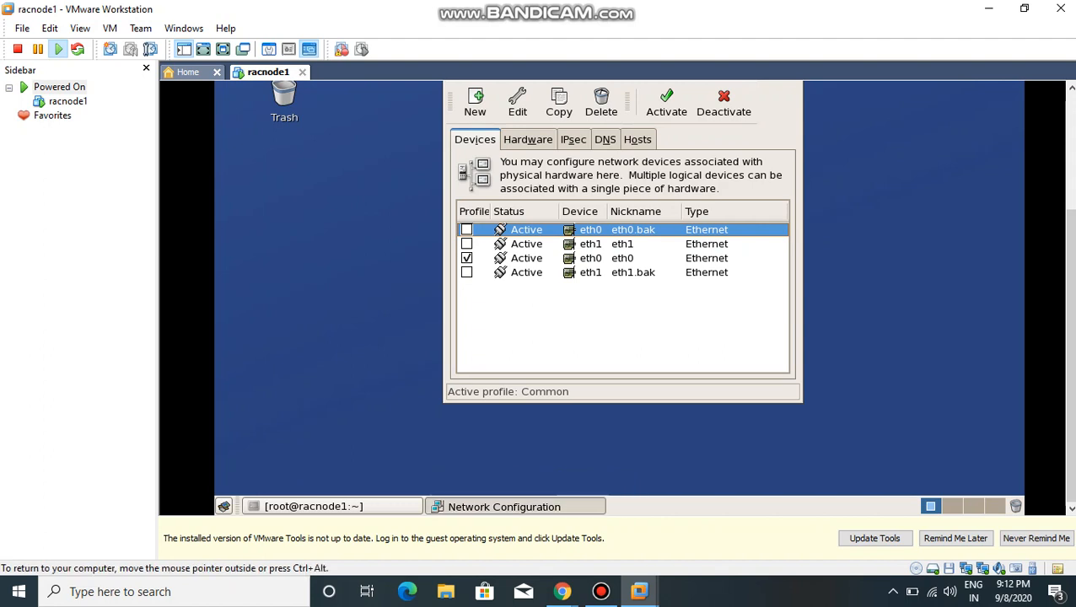
pyautogui.click(503, 506)
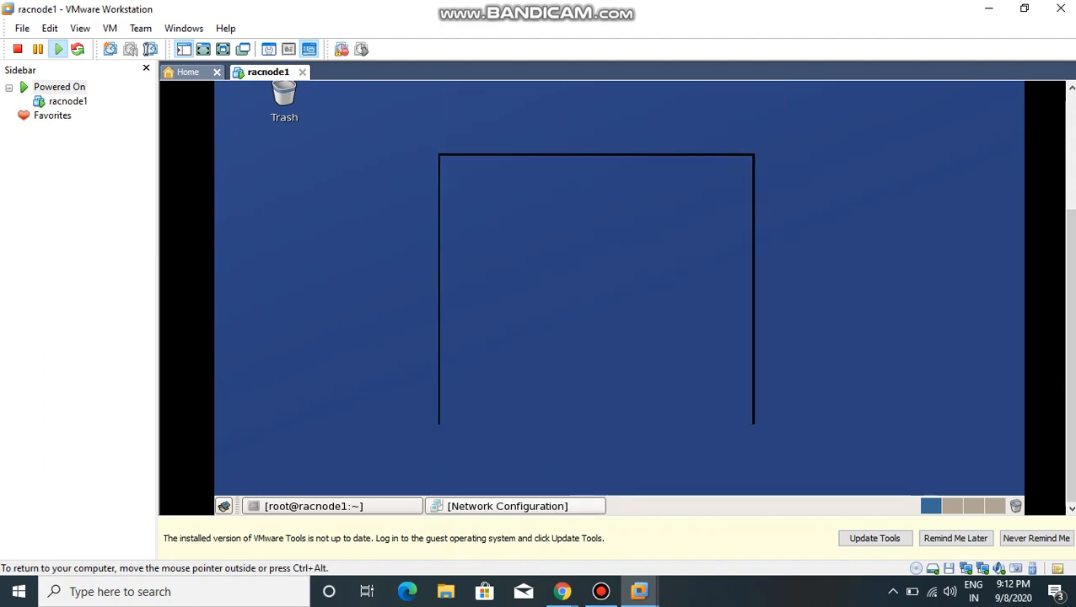
pyautogui.click(504, 506)
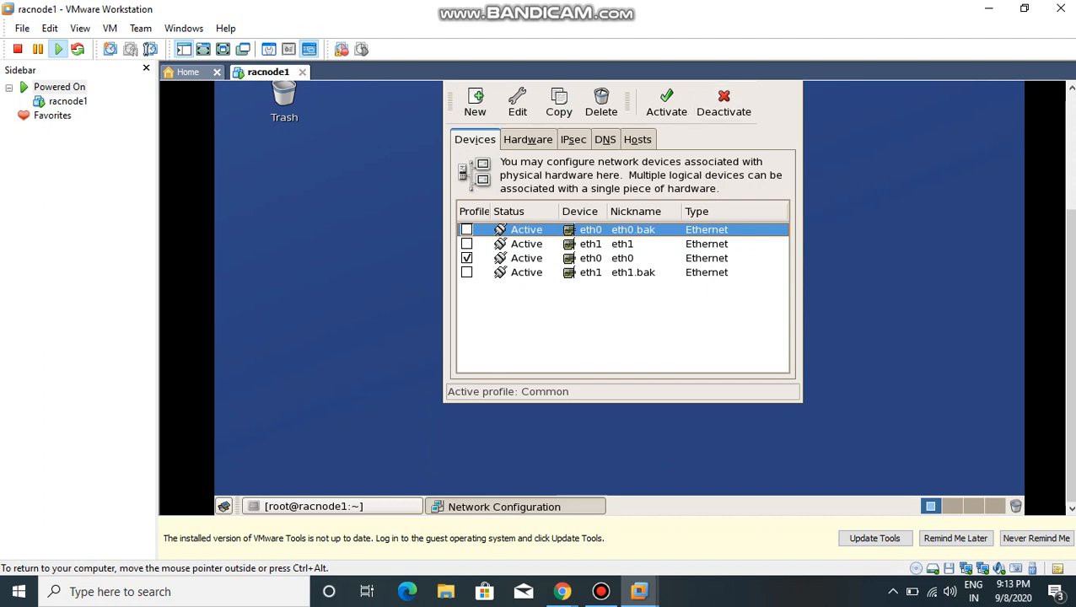
pyautogui.rightClick(506, 507)
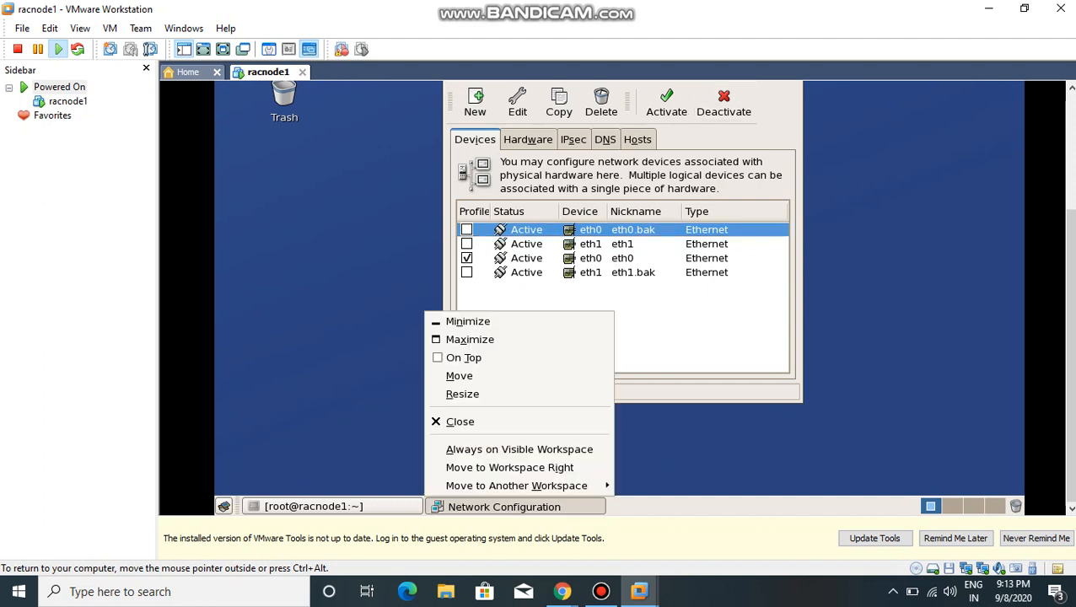
pyautogui.click(506, 422)
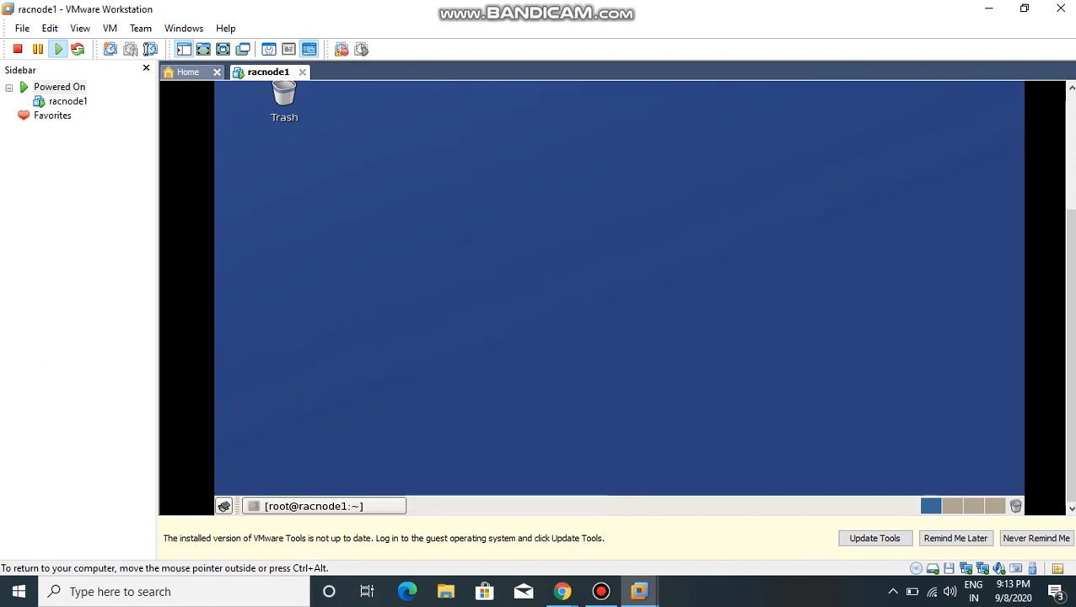
# Step: Restore the minimized terminal and run service network start
pyautogui.click(312, 506)
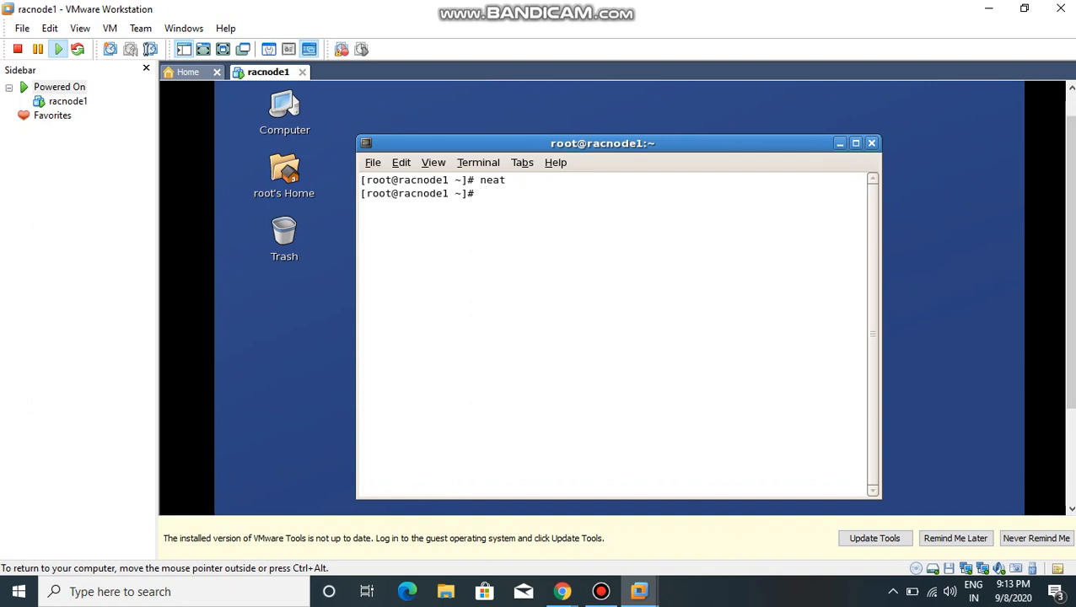
pyautogui.write('service network start')
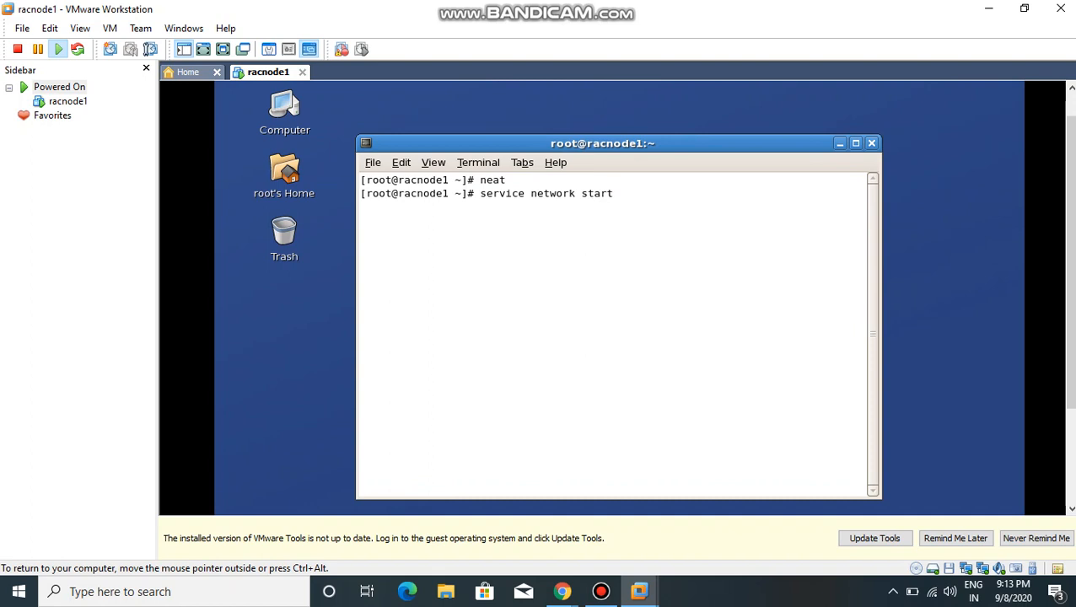
pyautogui.press('Return')
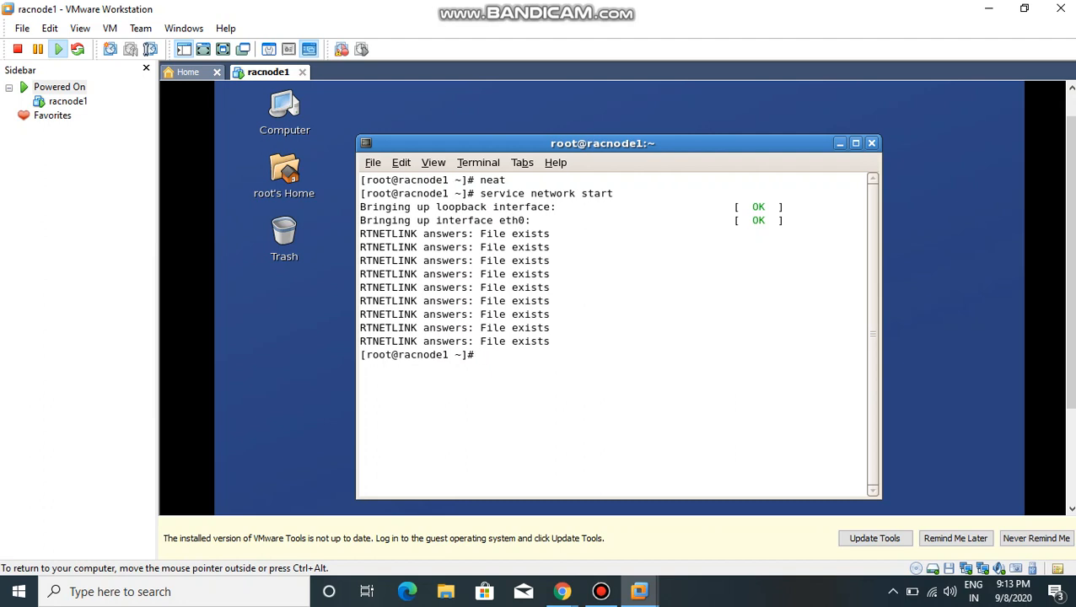
# Step: Restart the guest's networking with the command service network restart
pyautogui.write('service network')
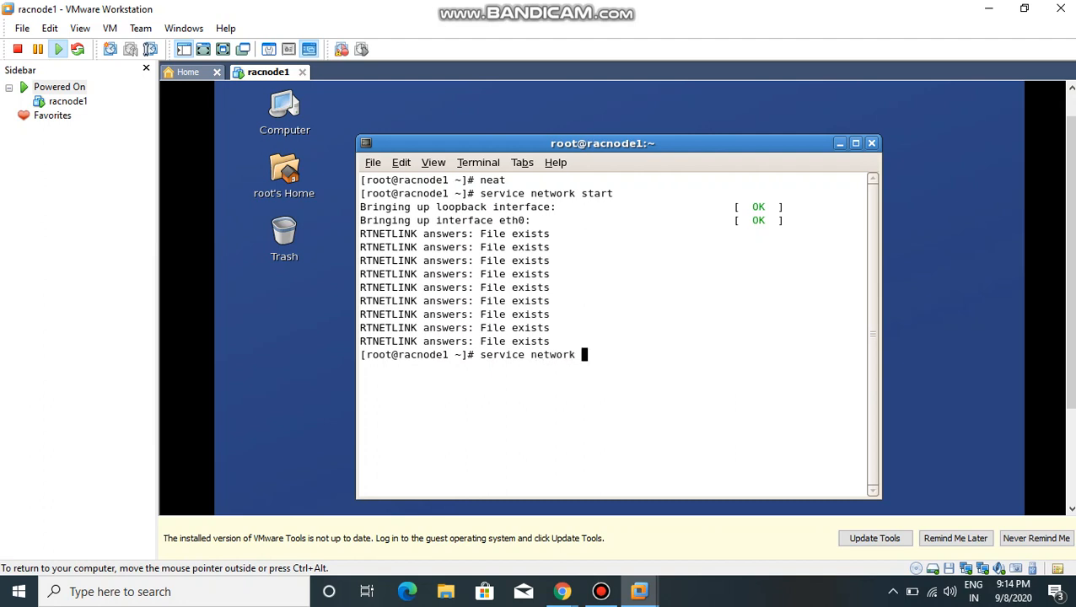
pyautogui.write(' restart')
pyautogui.press('Return')
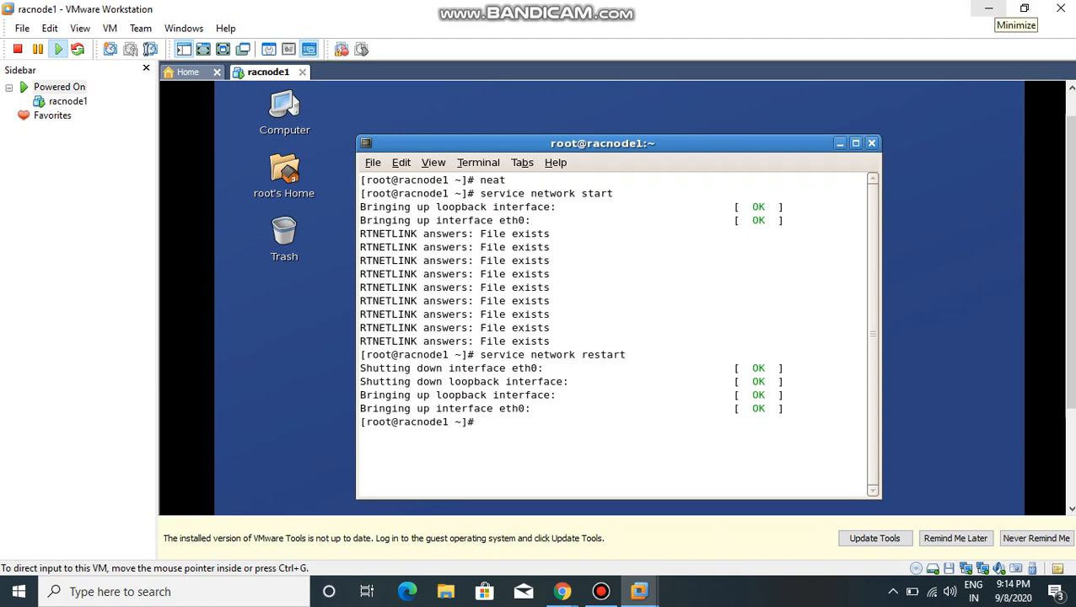
# Step: Minimize VMware Workstation and open New Volume (F:) from This PC in File Explorer
pyautogui.click(989, 9)
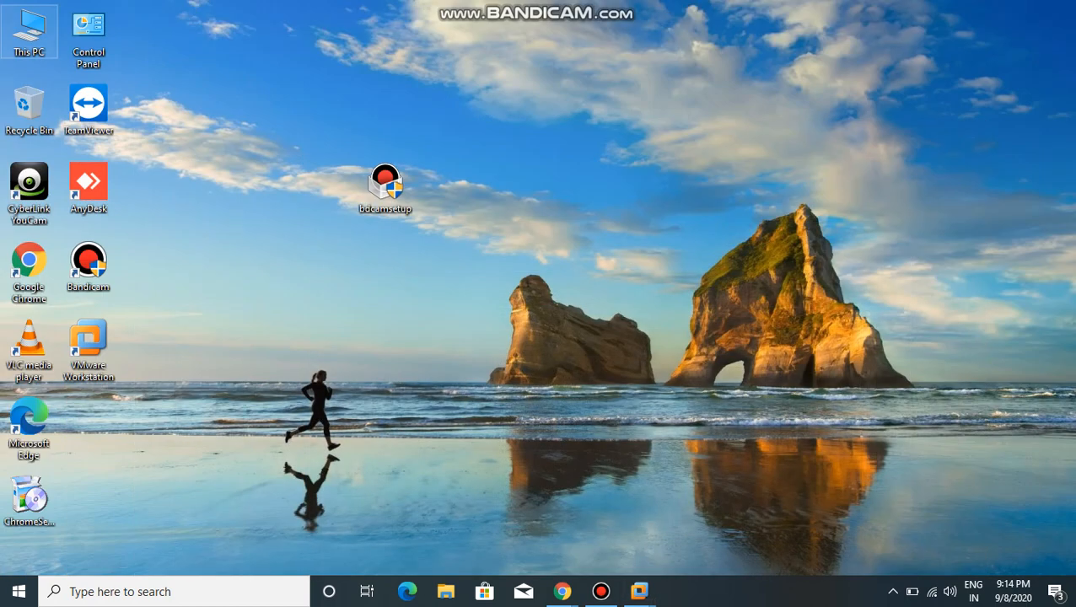
pyautogui.doubleClick(29, 32)
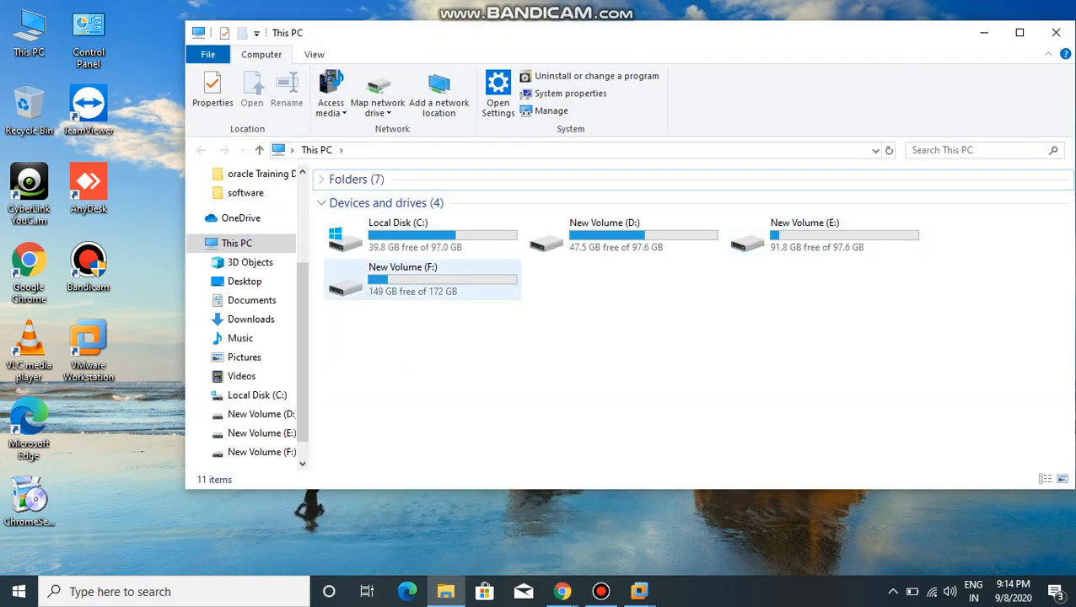
pyautogui.click(422, 280)
pyautogui.doubleClick(422, 280)
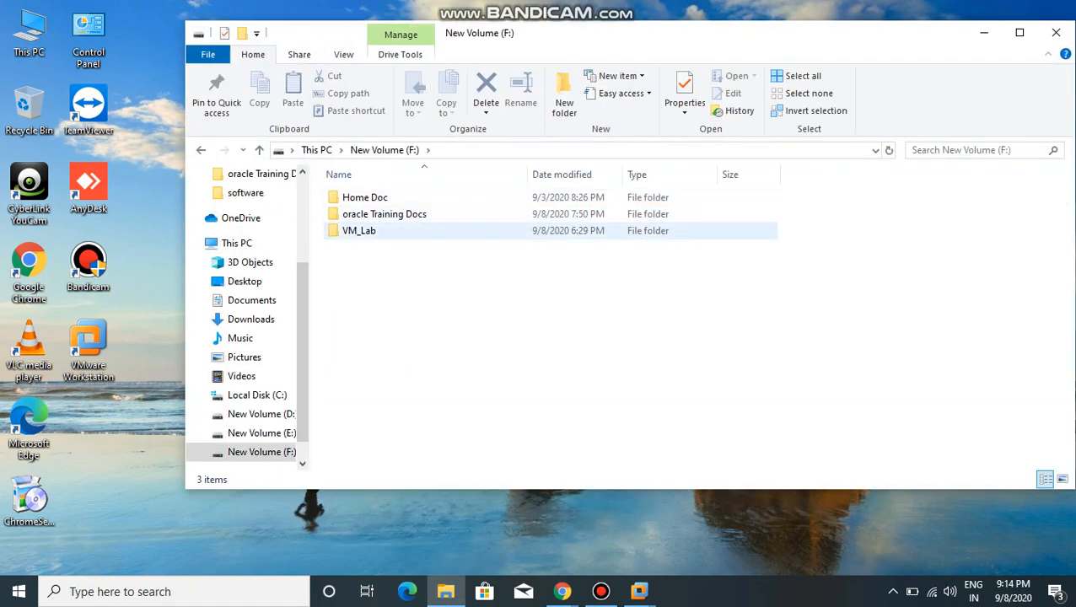